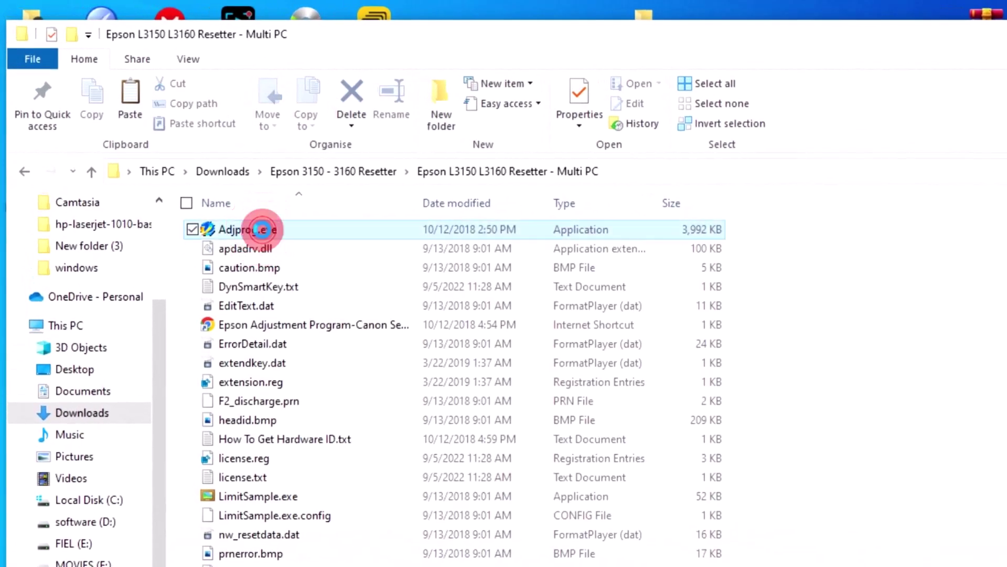
# Step: Launch Adjprog.exe and set the connection port to USB070 (L3150 Series)
pyautogui.doubleClick(262, 229)
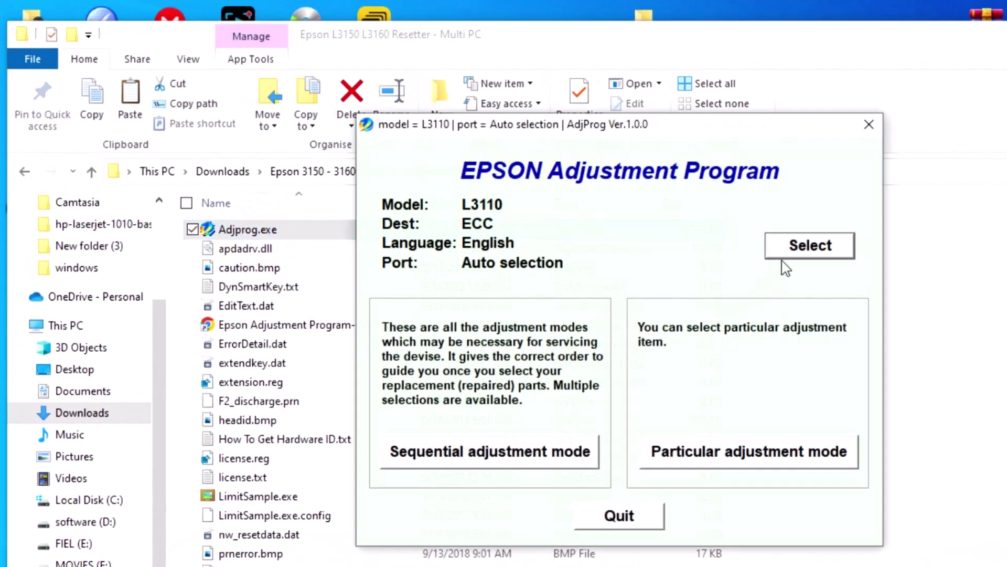
pyautogui.click(790, 249)
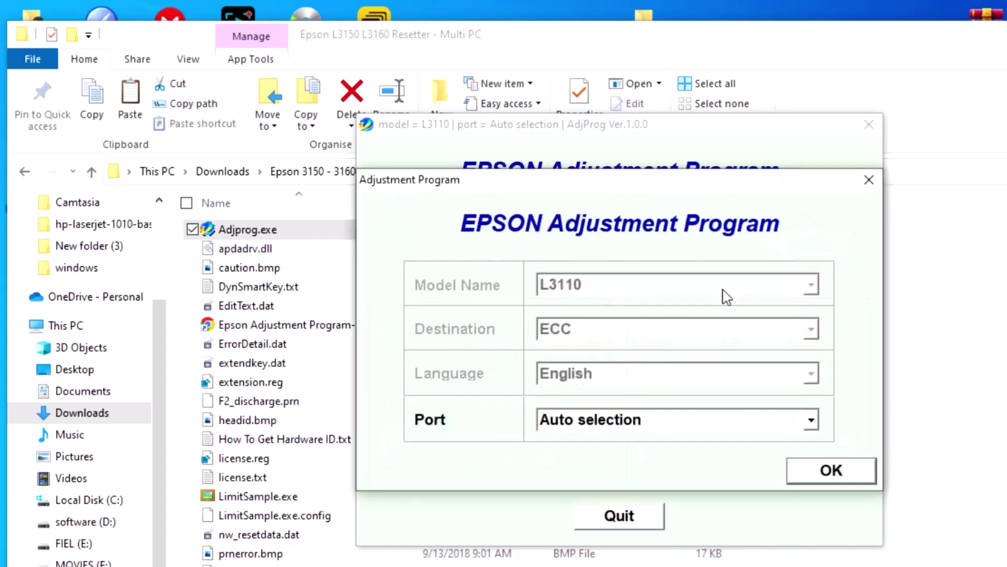
pyautogui.click(725, 286)
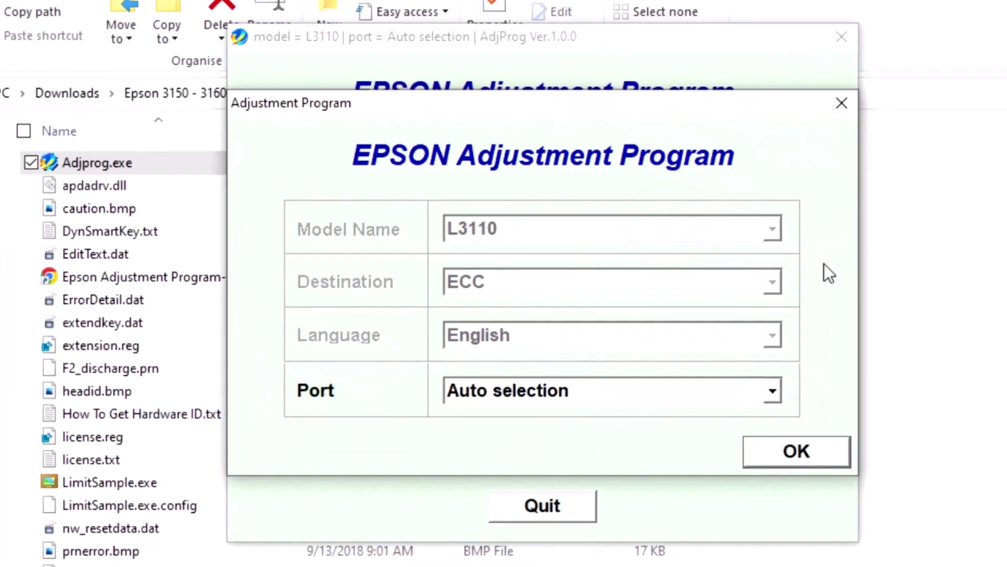
pyautogui.click(783, 395)
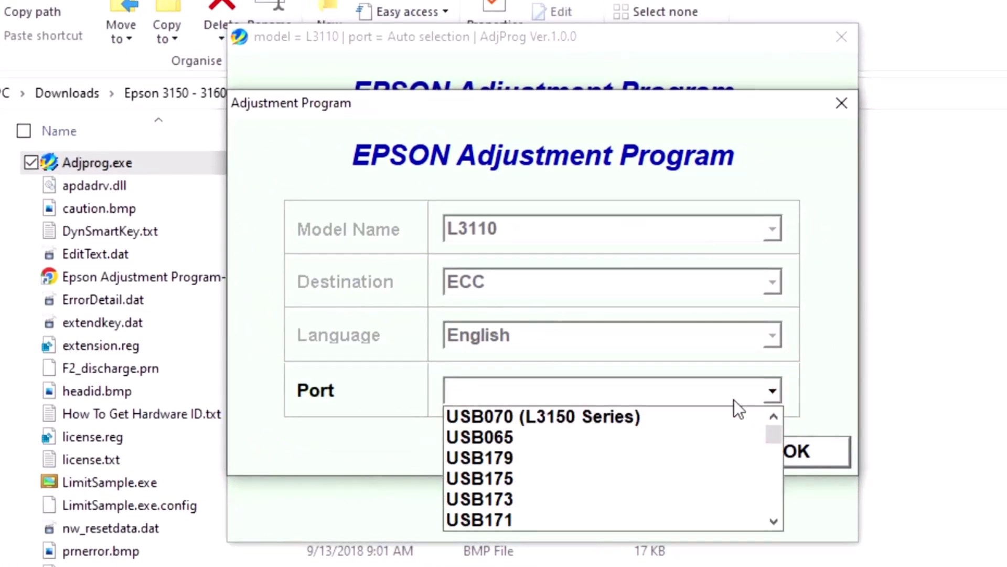
pyautogui.click(698, 416)
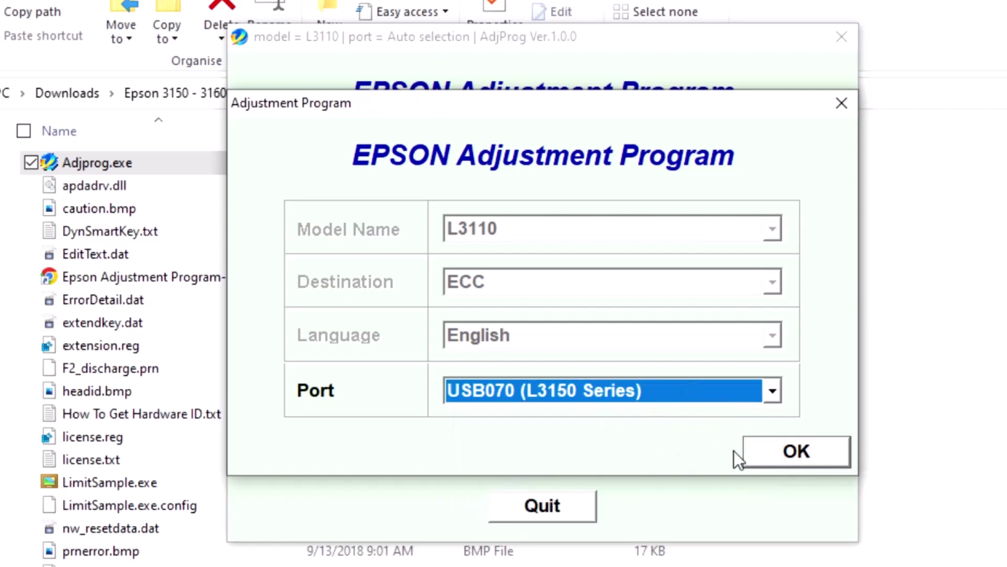
pyautogui.click(804, 445)
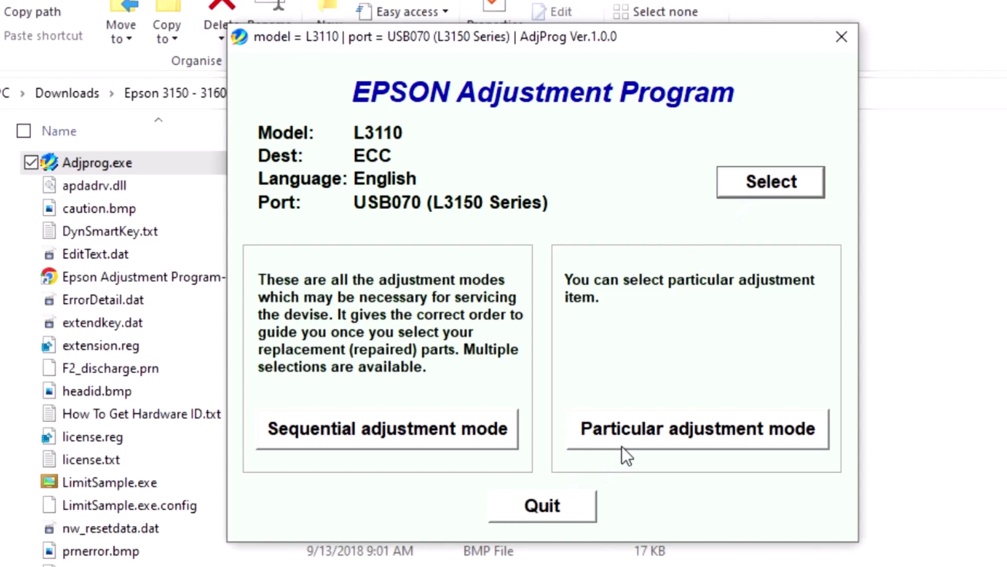
# Step: Choose Waste ink pad counter from the Particular adjustment mode list and open it
pyautogui.click(625, 436)
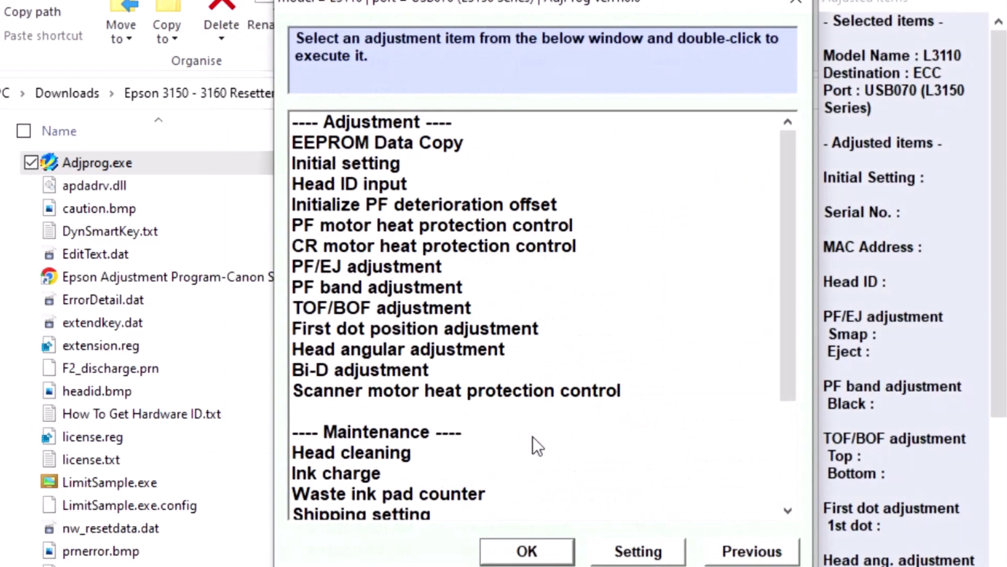
pyautogui.scroll(-1, 382, 446)
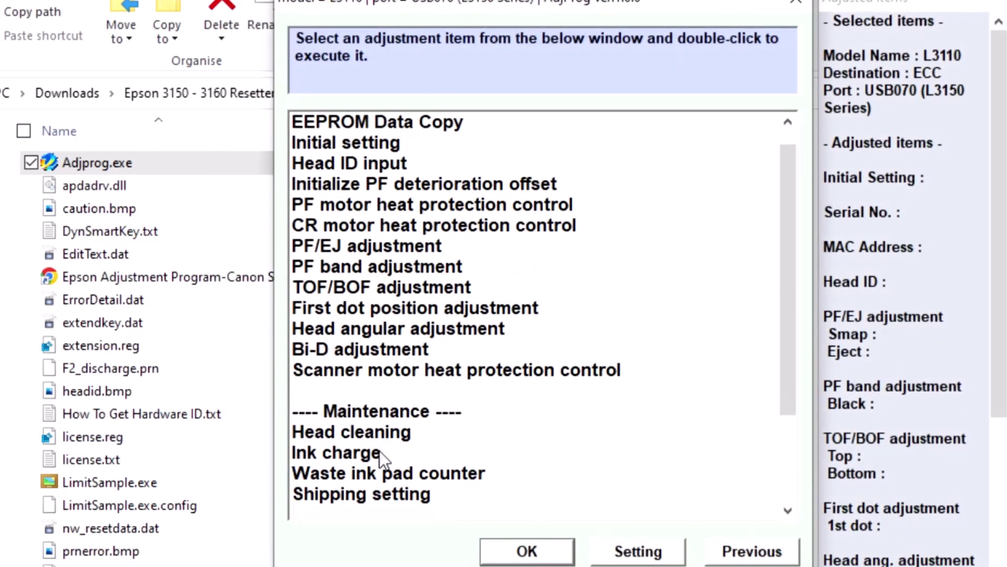
pyautogui.click(351, 468)
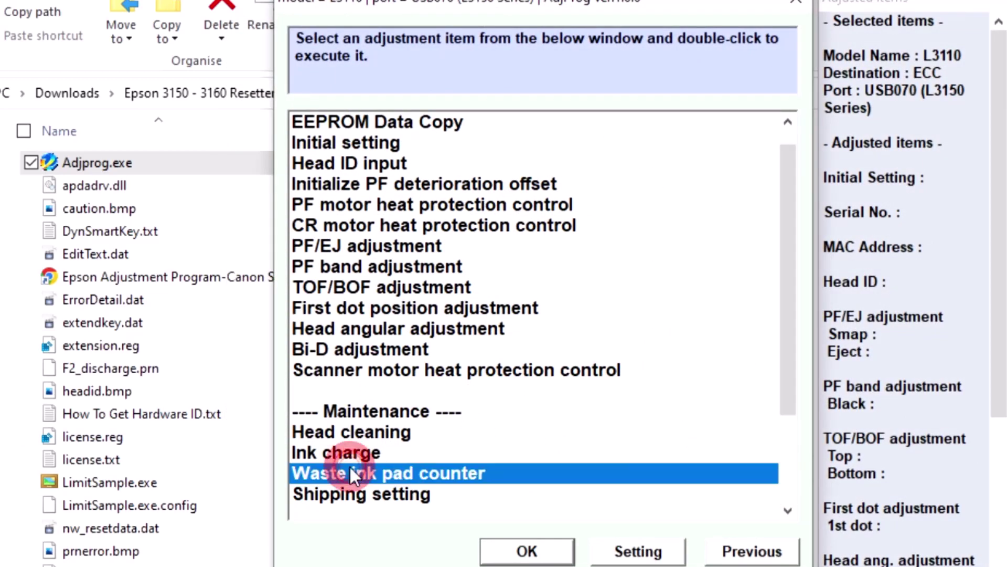
pyautogui.click(534, 545)
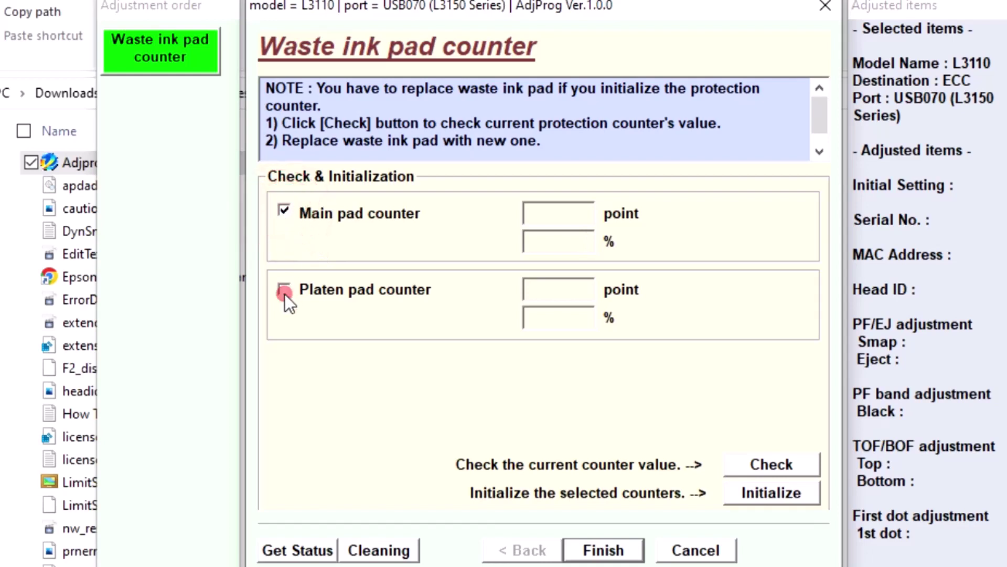
# Step: Check the counters, initialize the main pad counter from 6346 to 0, and finish
pyautogui.click(760, 464)
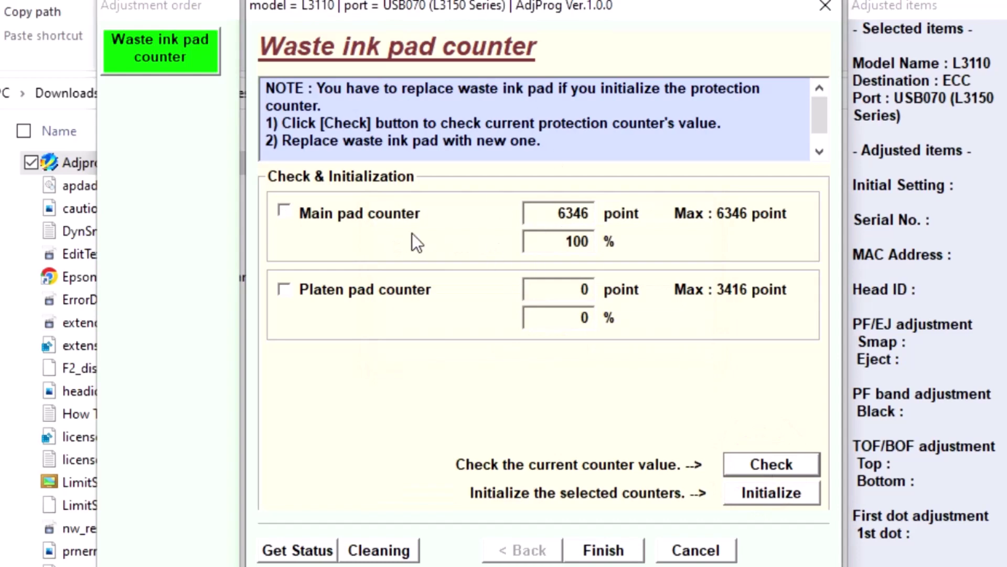
pyautogui.click(289, 210)
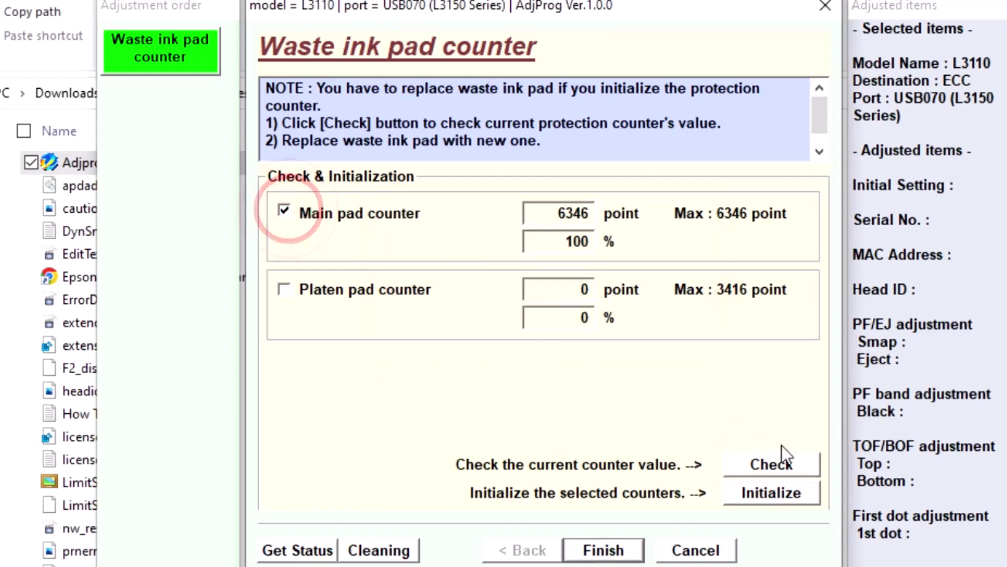
pyautogui.click(775, 489)
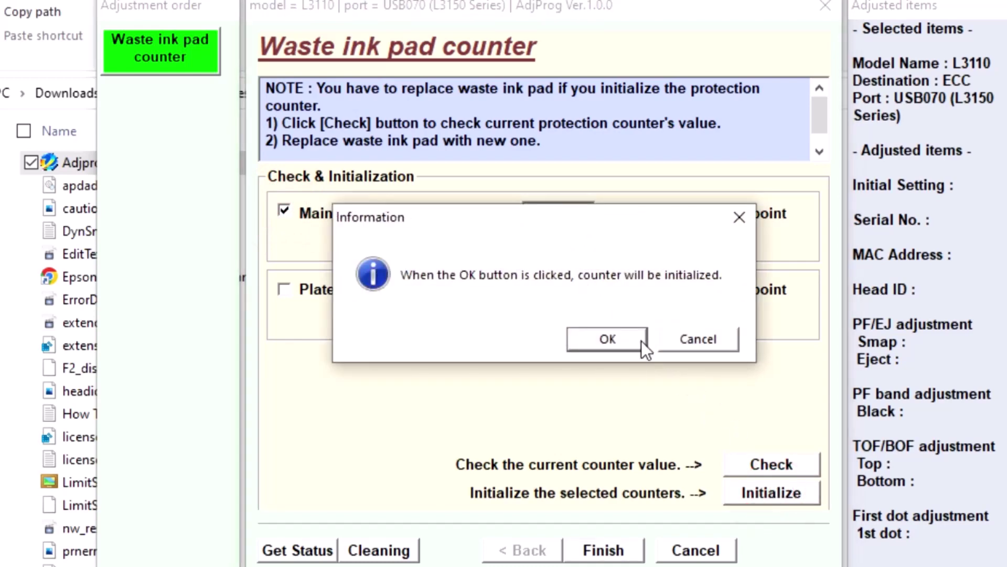
pyautogui.click(640, 341)
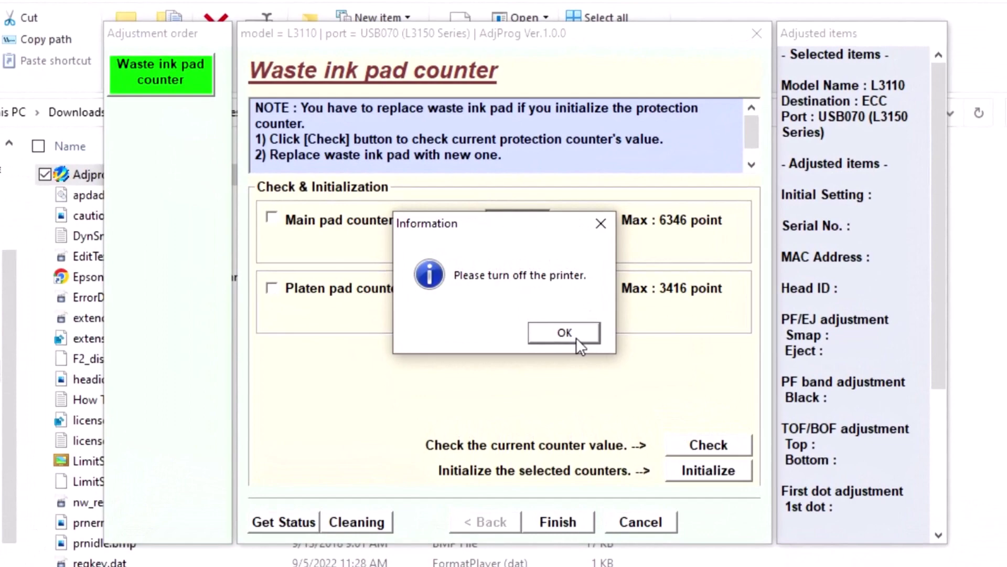
pyautogui.click(576, 338)
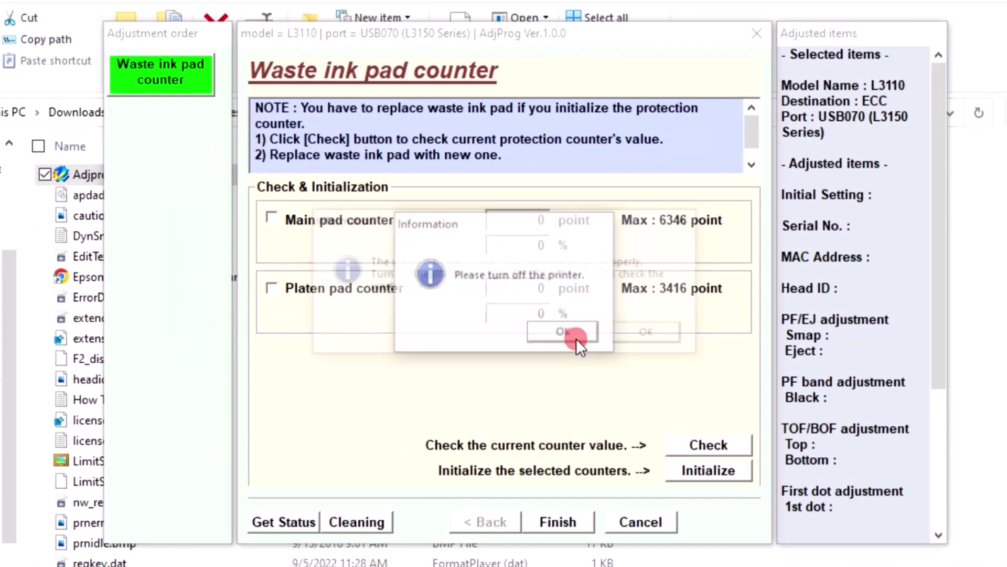
pyautogui.click(658, 333)
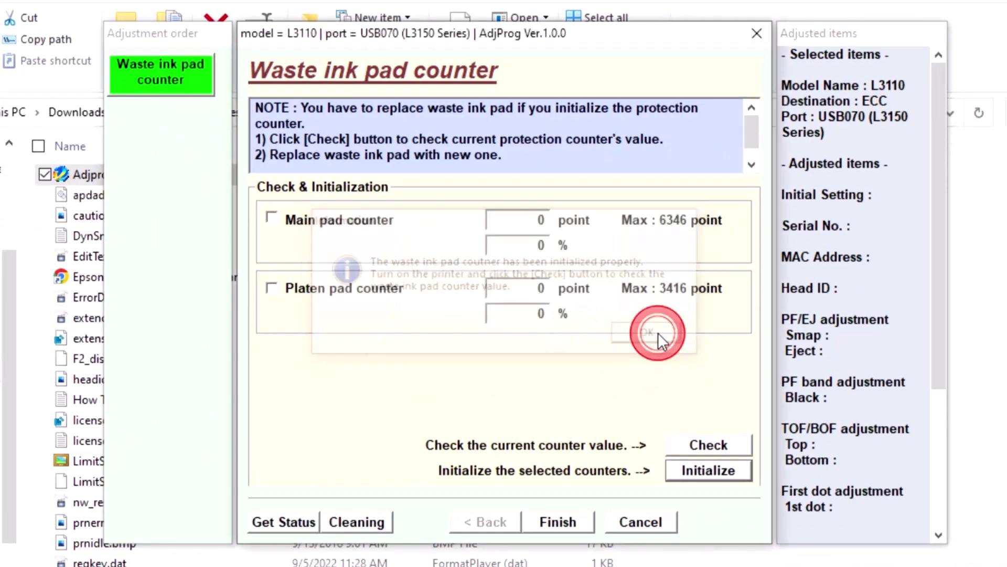
pyautogui.click(547, 523)
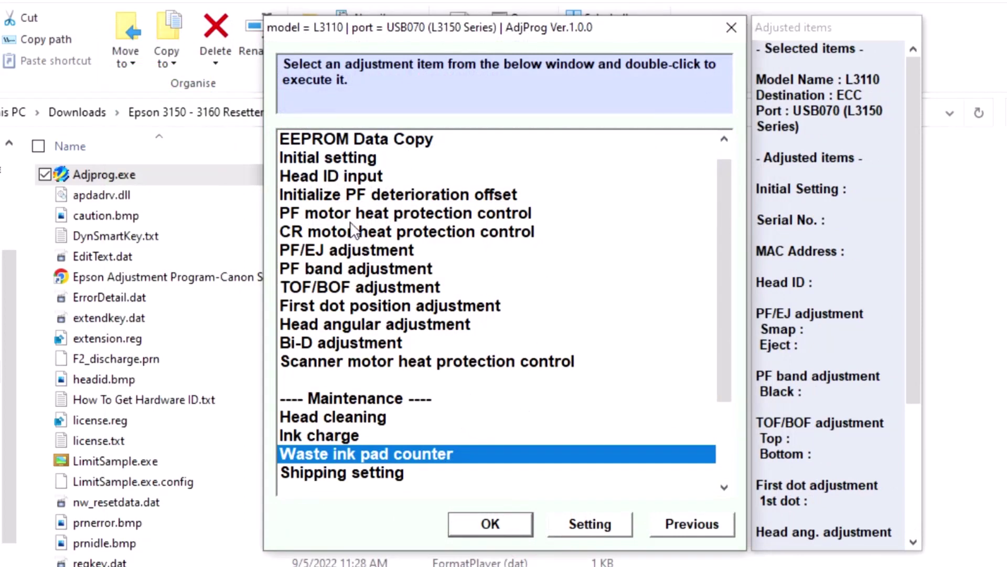
# Step: Drag the Epson 3150 - 3160 Resetter folder to the desktop and paste the archive password
pyautogui.scroll(1, 355, 231)
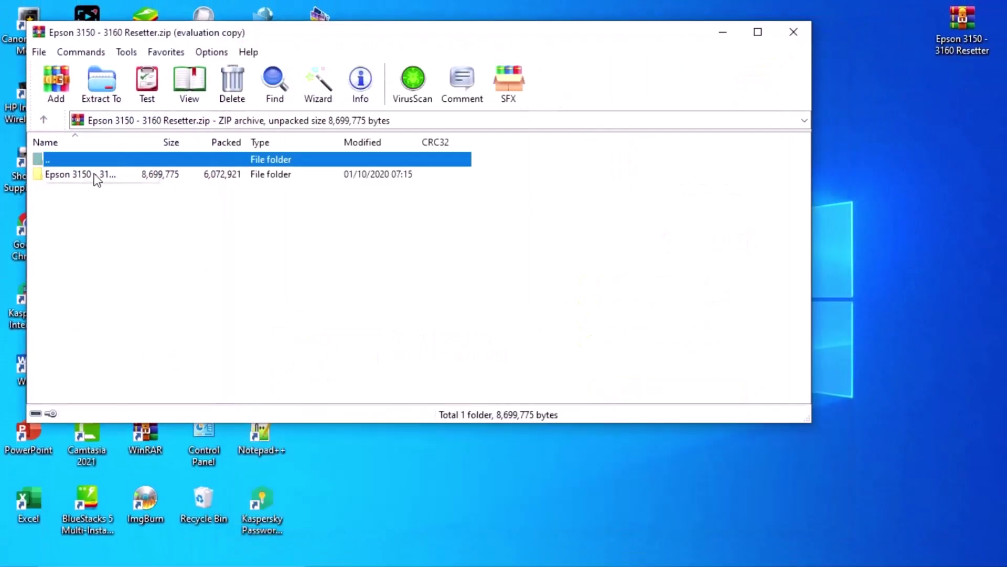
pyautogui.moveTo(96, 179); pyautogui.dragTo(977, 194)
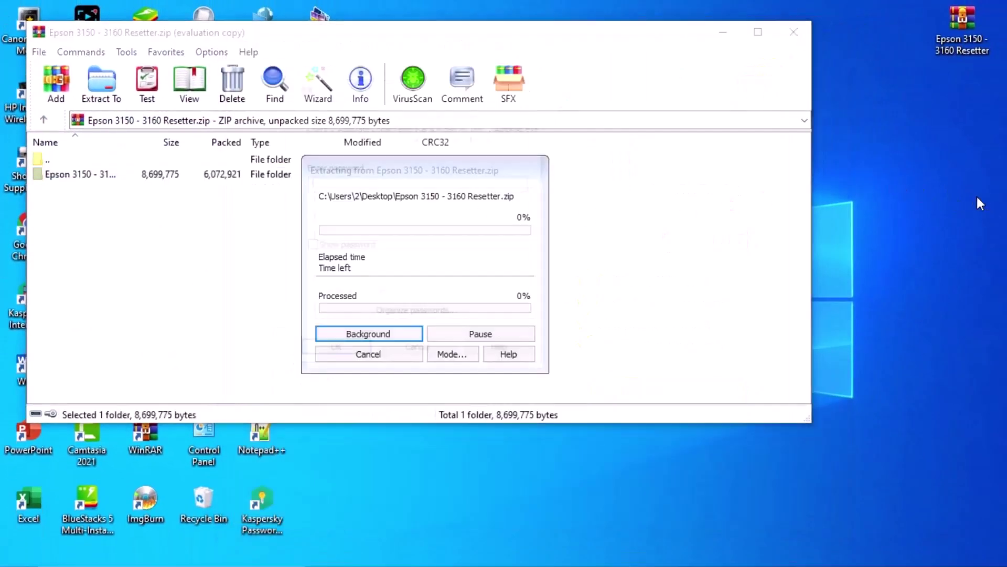
pyautogui.rightClick(385, 186)
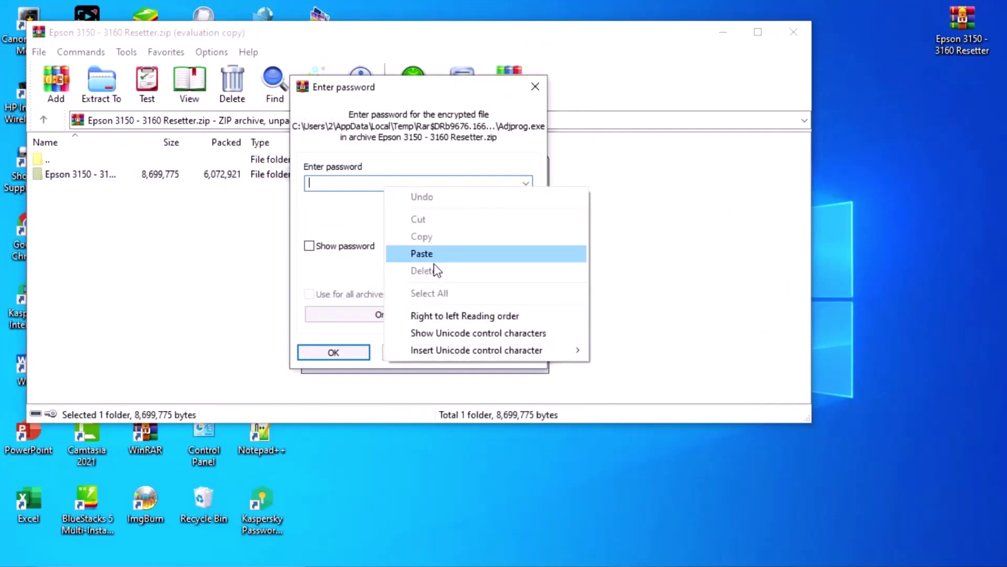
pyautogui.click(433, 257)
pyautogui.click(334, 352)
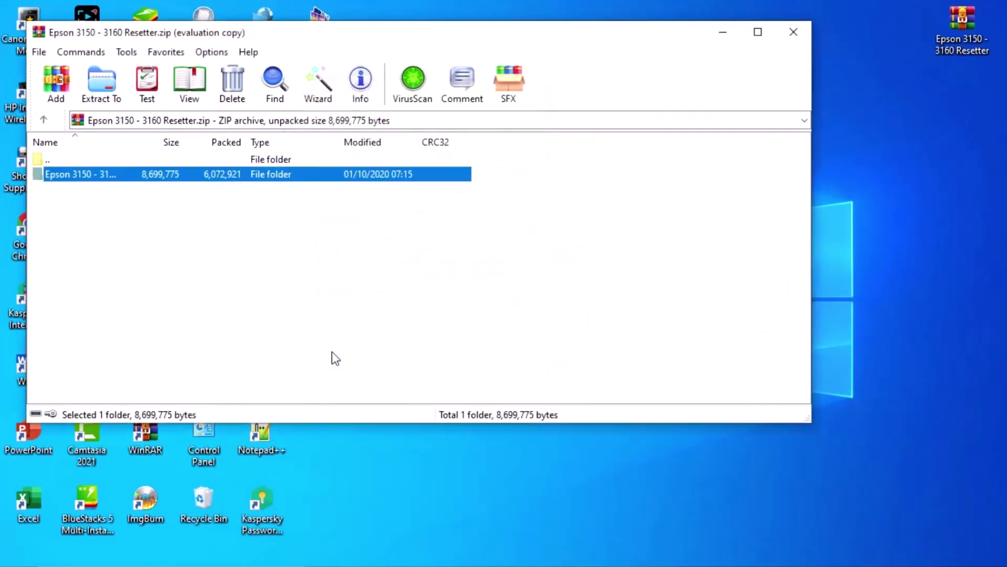
# Step: Close WinRAR and set Kaspersky's Pause protection duration to 30 minutes from its tray icon
pyautogui.click(793, 33)
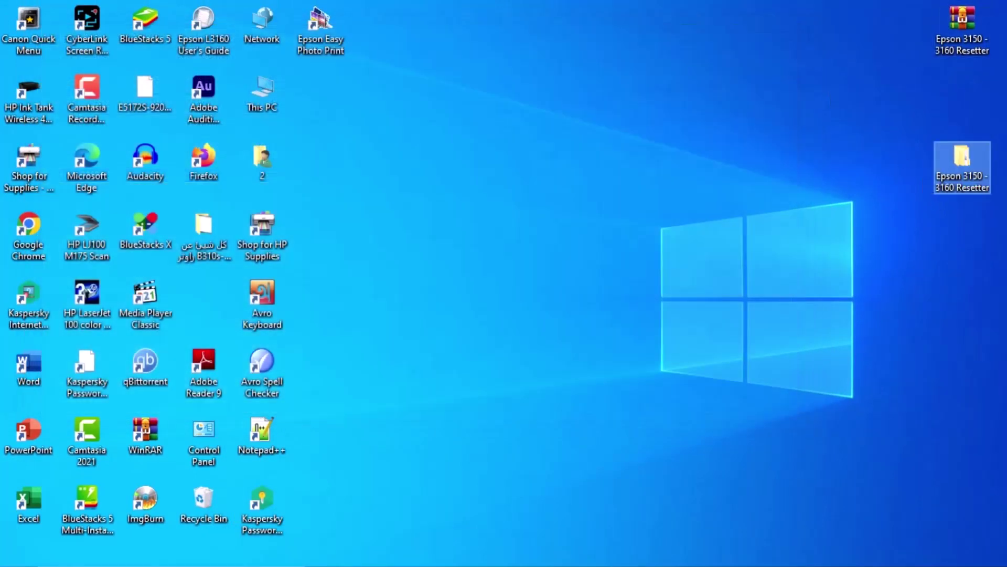
pyautogui.click(881, 564)
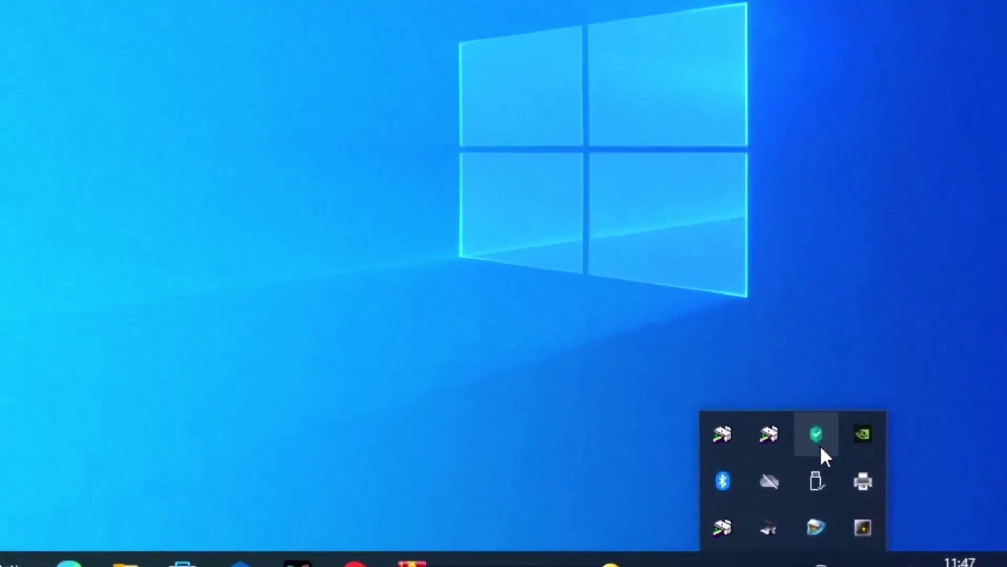
pyautogui.rightClick(819, 446)
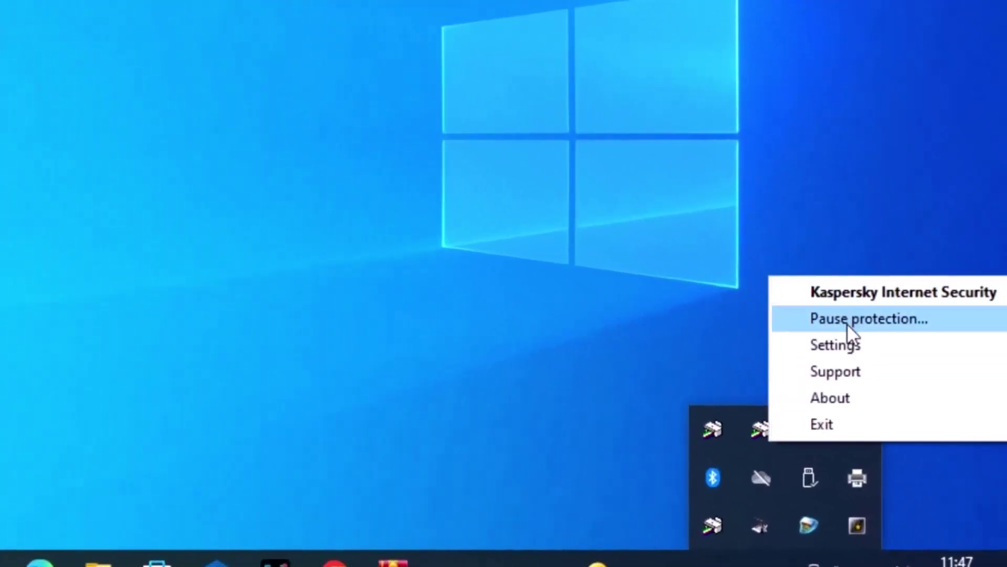
pyautogui.click(846, 321)
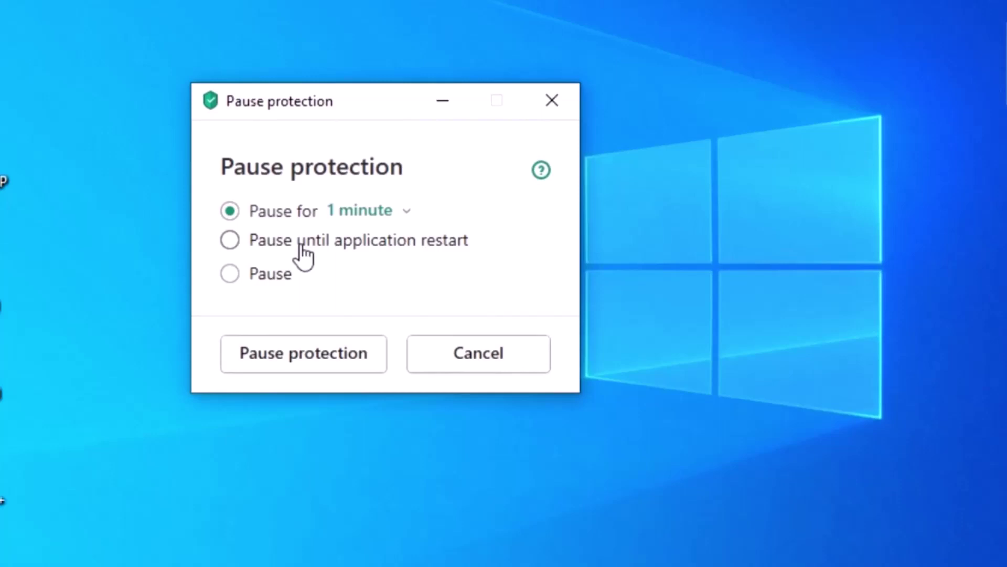
pyautogui.click(336, 199)
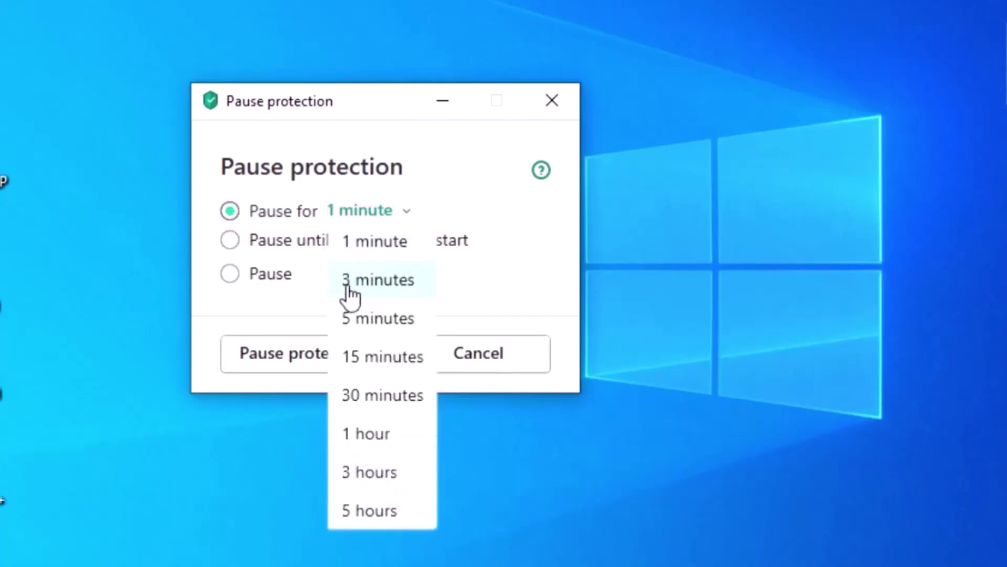
pyautogui.click(362, 399)
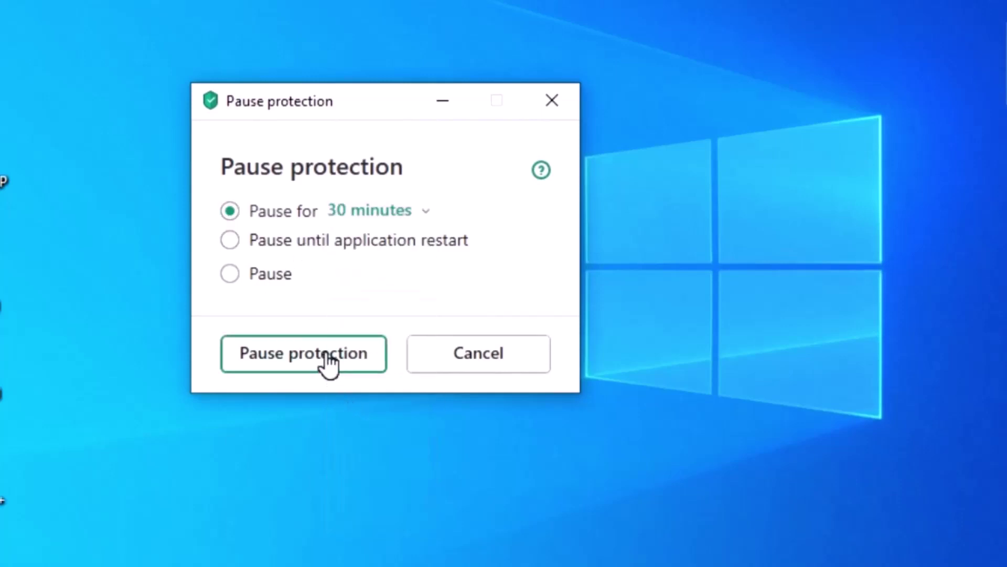
# Step: Confirm the pause, then run Adjprog from the Epson L3150 L3160 Resetter - Multi PC folder
pyautogui.click(327, 357)
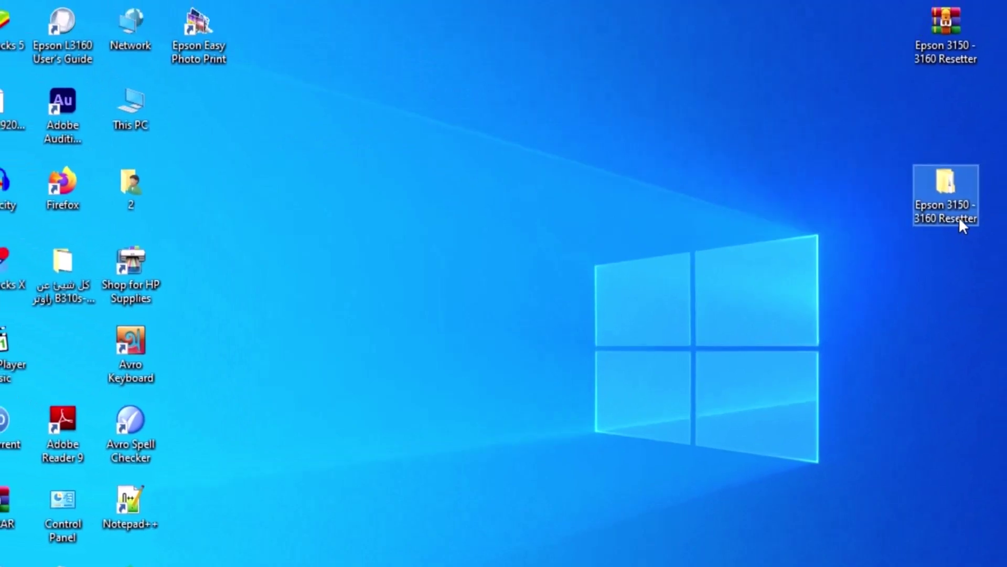
pyautogui.doubleClick(959, 218)
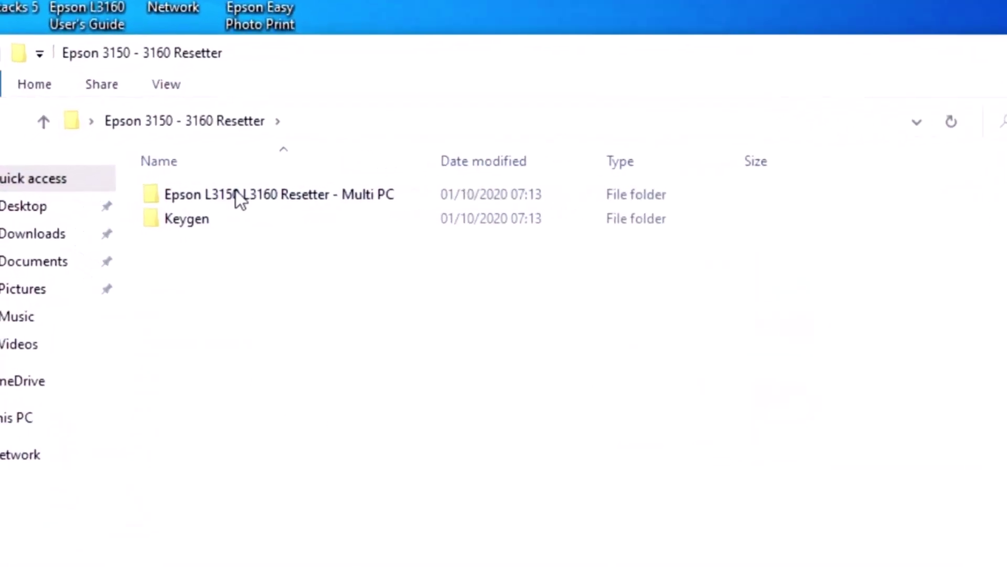
pyautogui.doubleClick(269, 194)
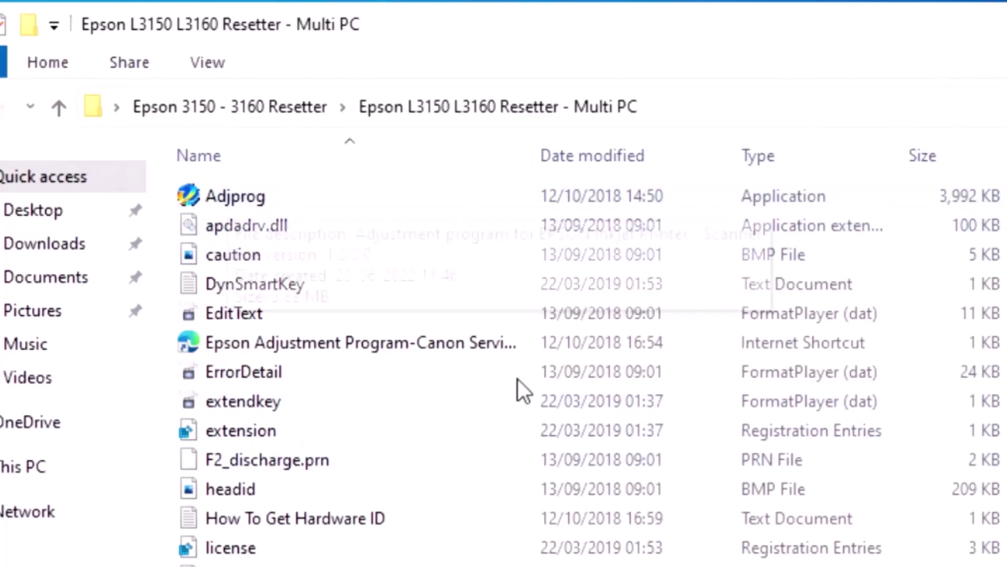
pyautogui.doubleClick(277, 201)
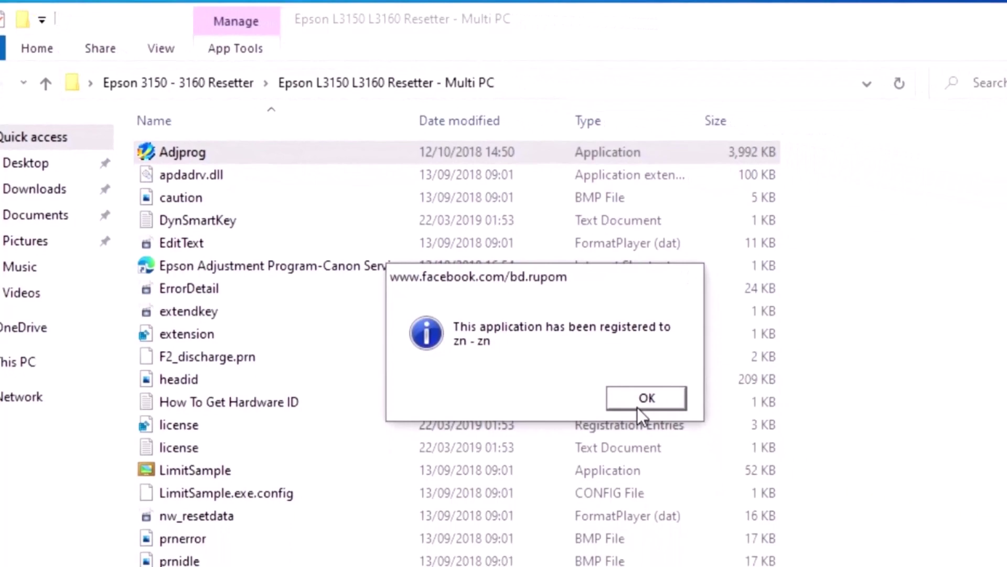
pyautogui.click(769, 482)
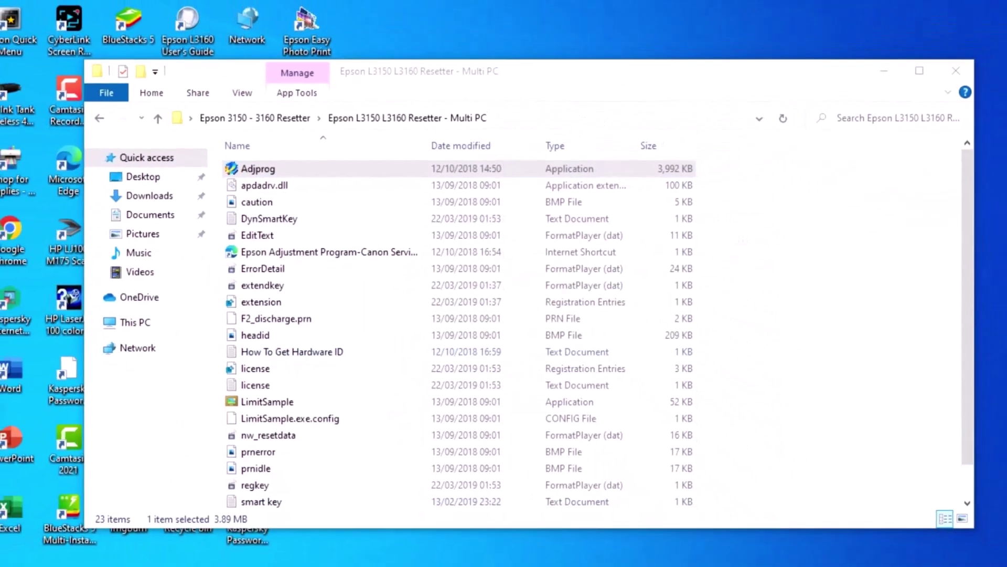
# Step: Move the folder window aside and minimize it to reveal the locked-key machine ID error
pyautogui.moveTo(397, 74); pyautogui.dragTo(537, 396)
pyautogui.click(527, 322)
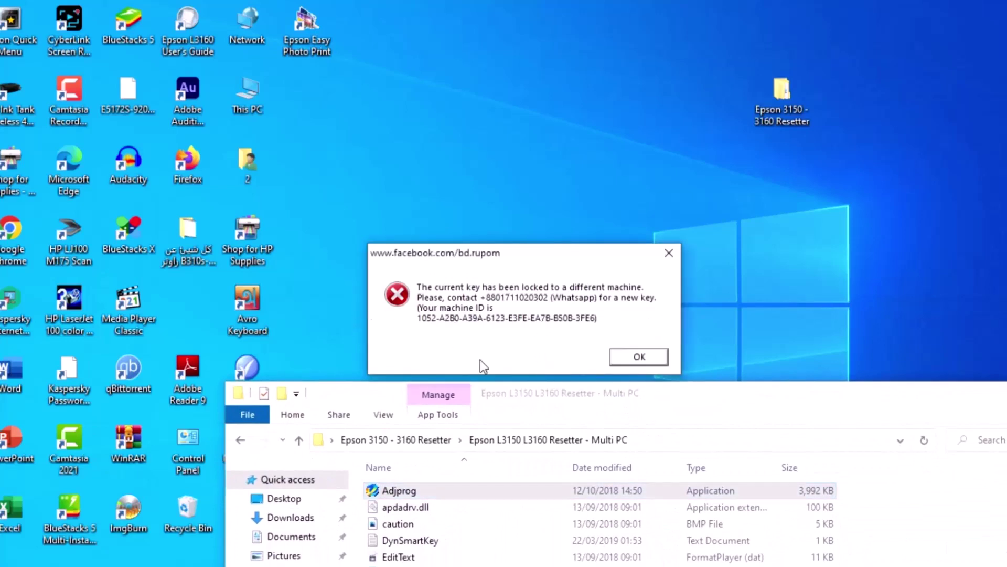
pyautogui.click(574, 404)
pyautogui.moveTo(505, 397); pyautogui.dragTo(255, 42)
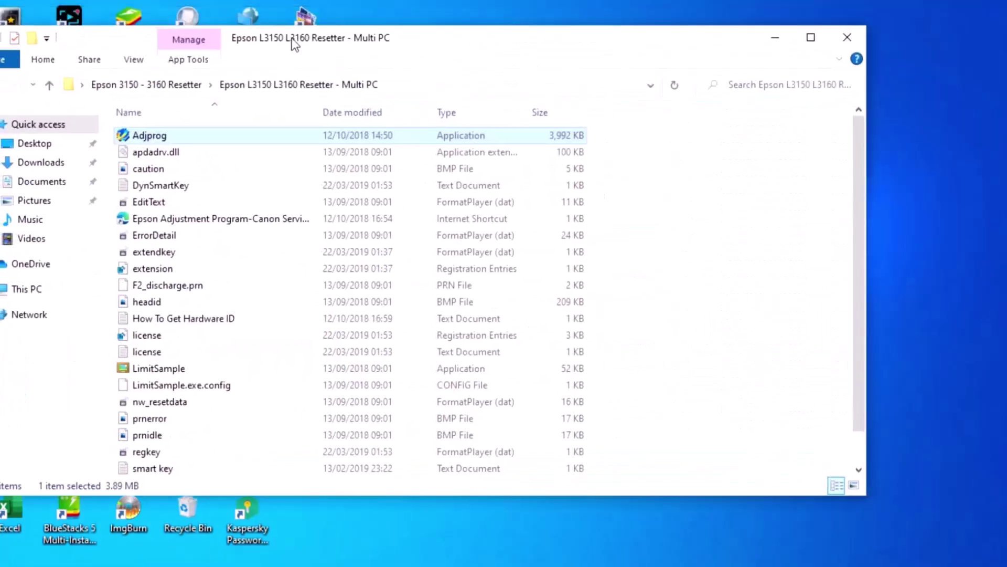
pyautogui.click(777, 38)
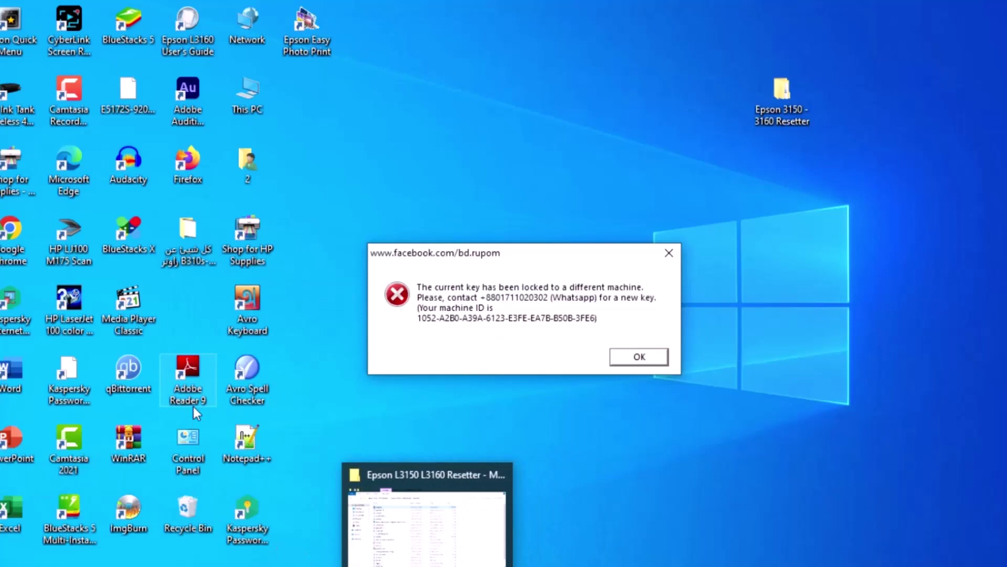
# Step: Open Notepad++ above the error and type the machine ID shown in the error dialog
pyautogui.doubleClick(252, 445)
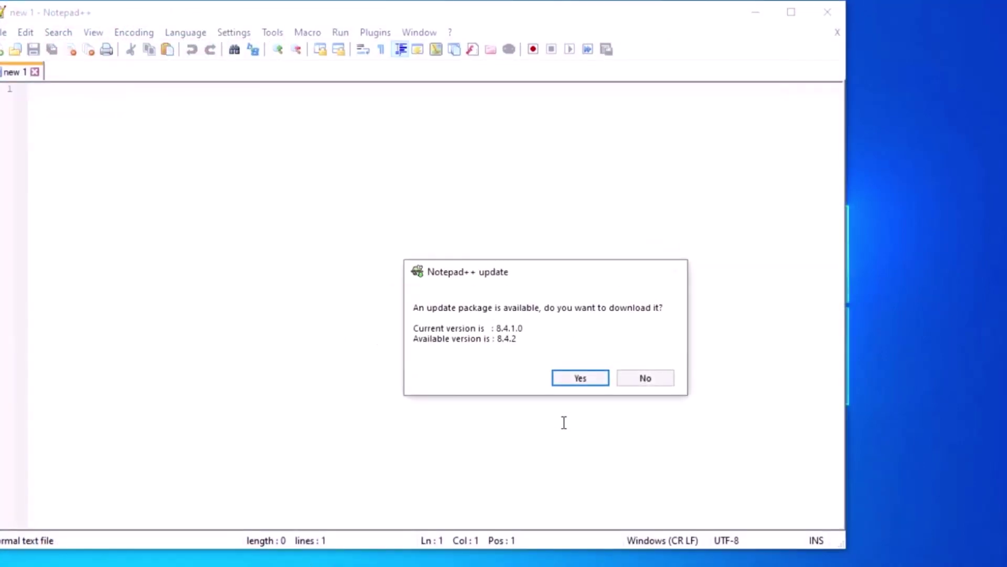
pyautogui.click(645, 378)
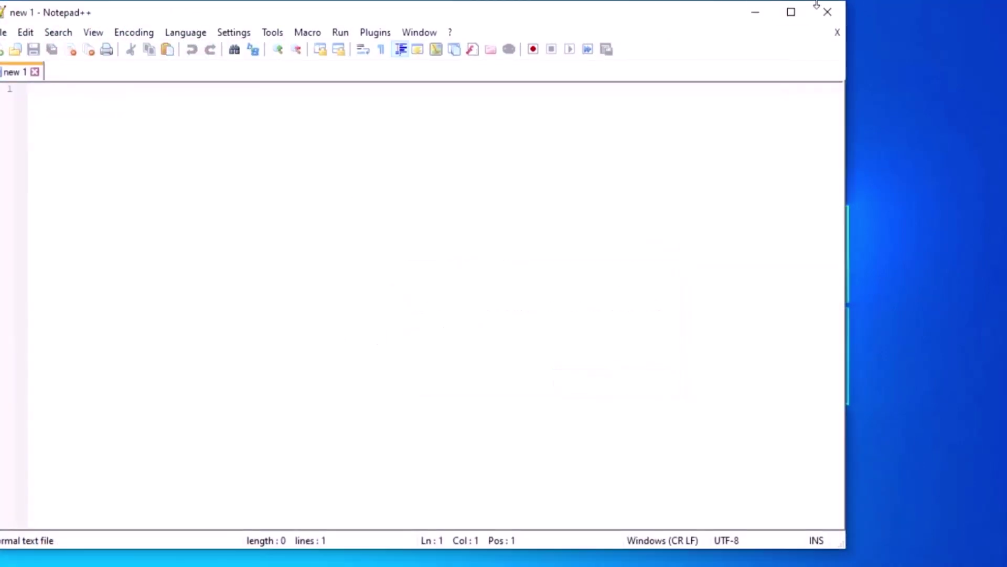
pyautogui.moveTo(846, 2); pyautogui.dragTo(576, 340)
pyautogui.moveTo(373, 350); pyautogui.dragTo(657, 35)
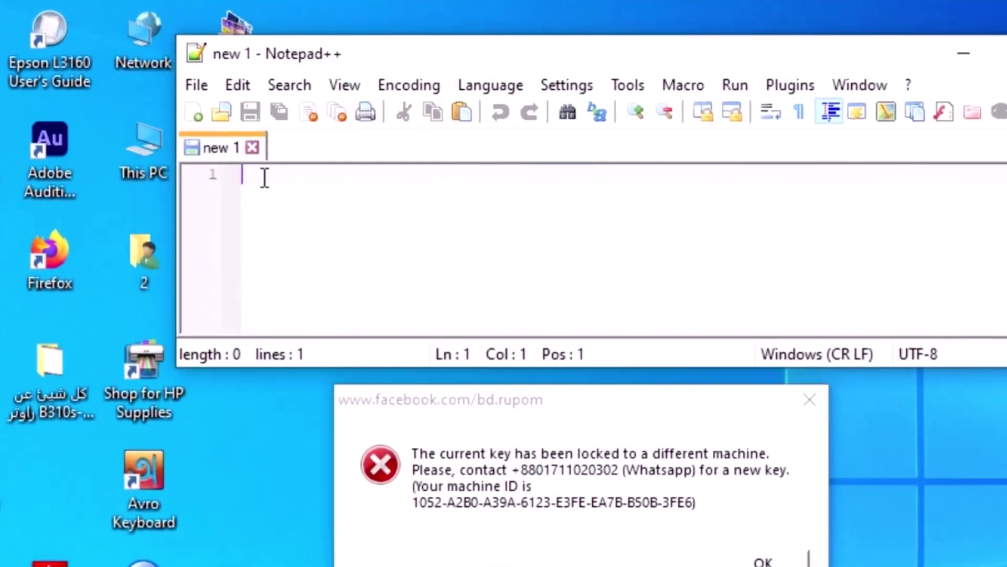
pyautogui.write('10')
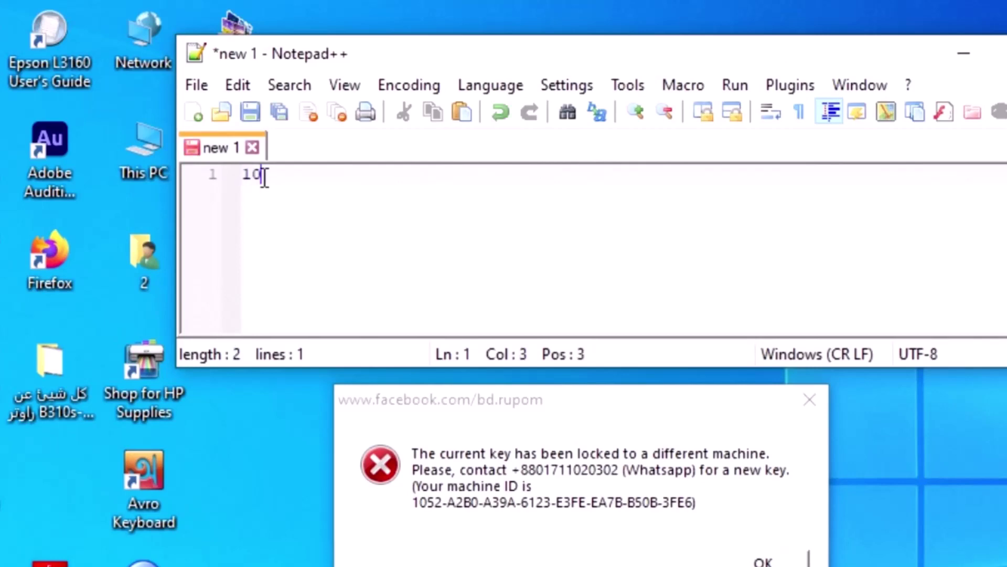
pyautogui.write('52-a2')
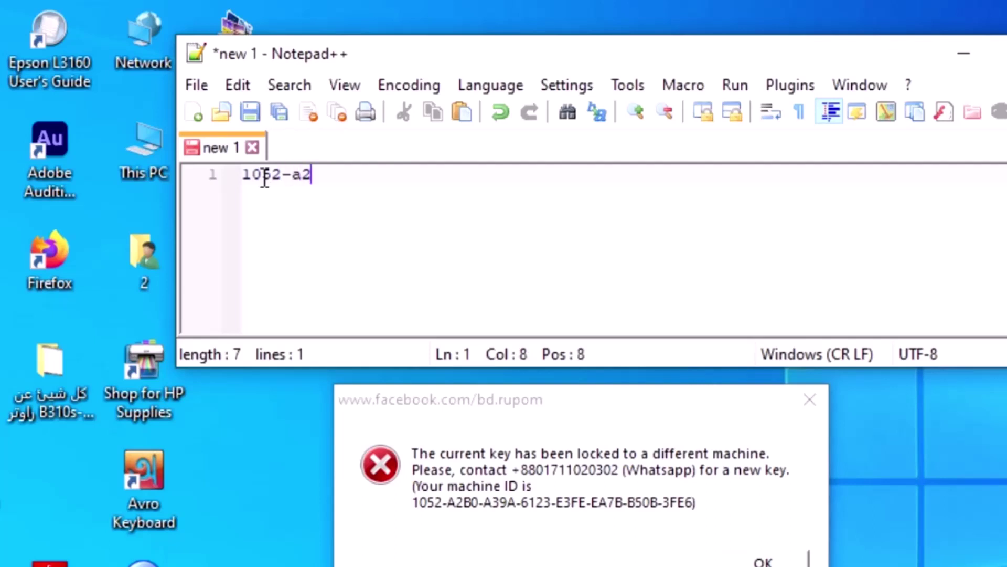
pyautogui.write('b0-a3')
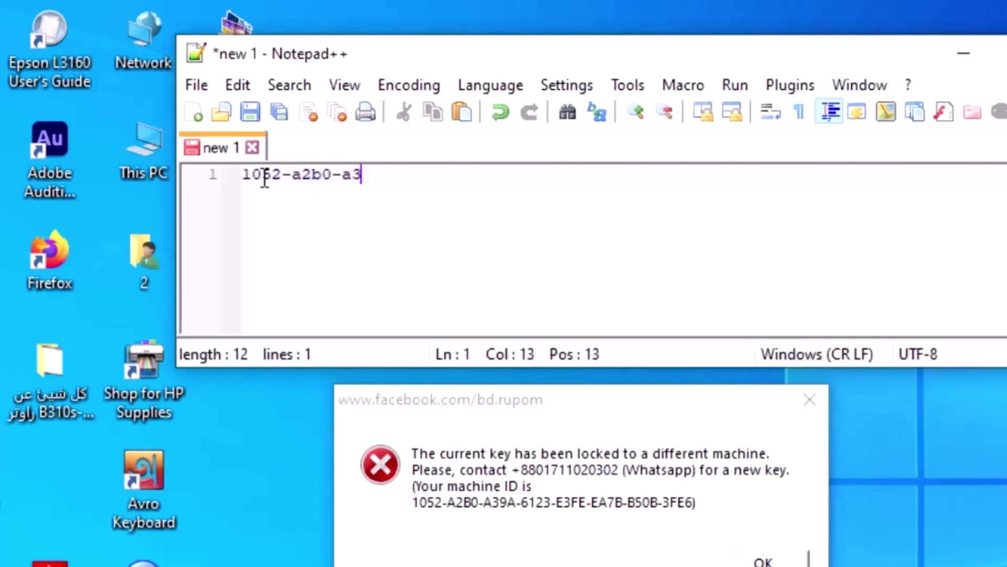
pyautogui.write('9a-6123=')
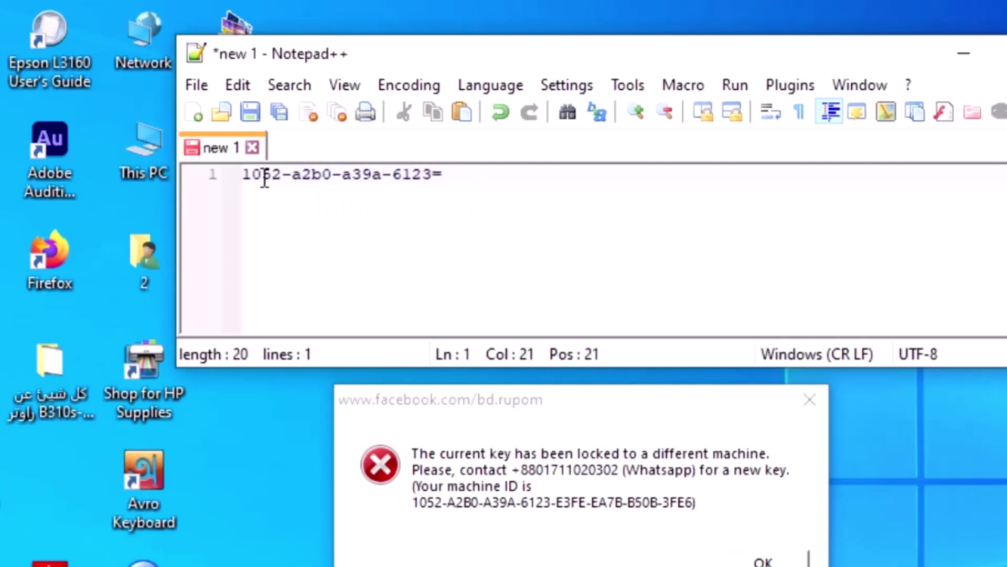
pyautogui.press('BackSpace')
pyautogui.write('-e3fe-ea7')
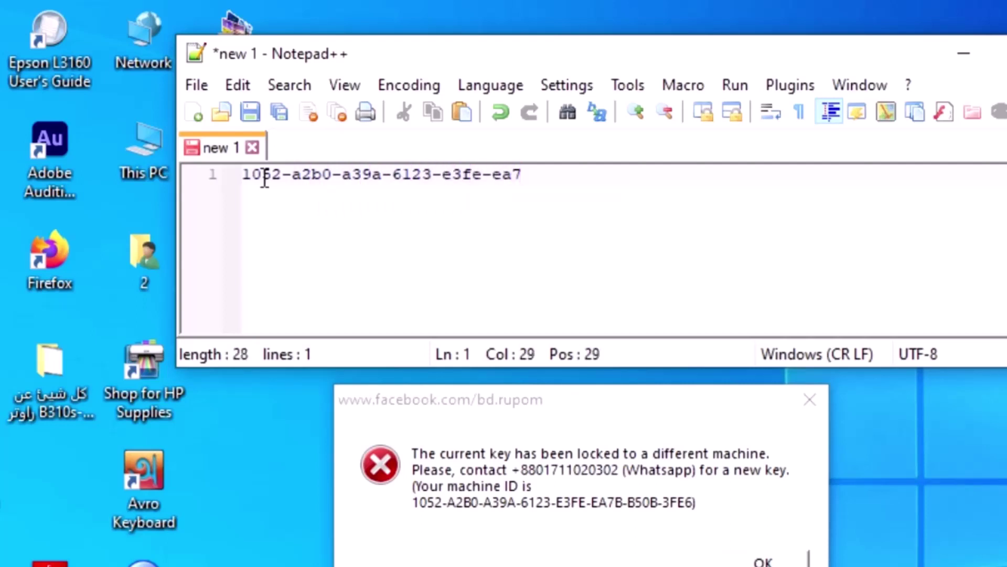
pyautogui.write('b-b50b')
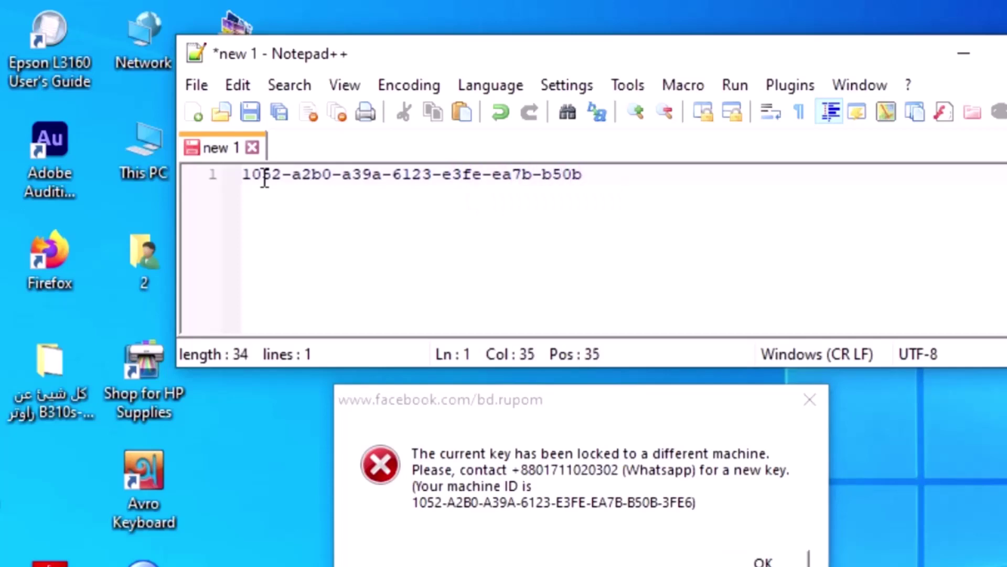
pyautogui.write('-3fe6')
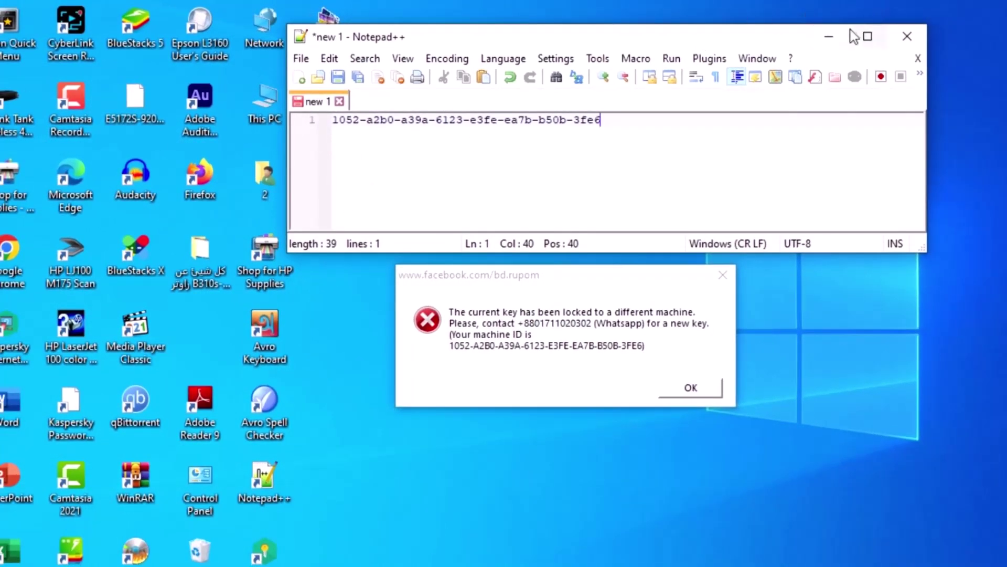
# Step: Dismiss the key error, run WLGen_Epson L3110 from the Keygen folder and show its License Manager
pyautogui.click(829, 36)
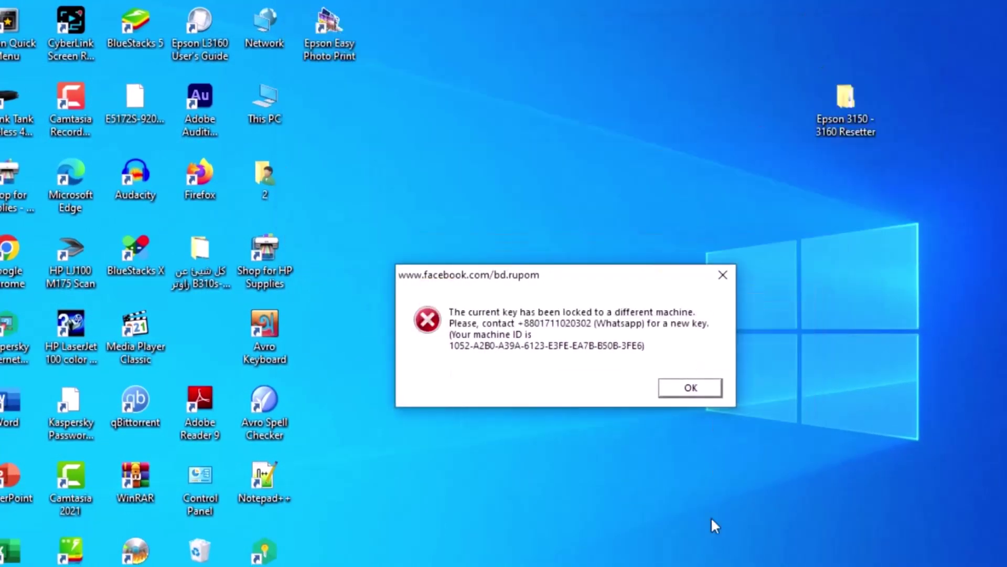
pyautogui.click(697, 395)
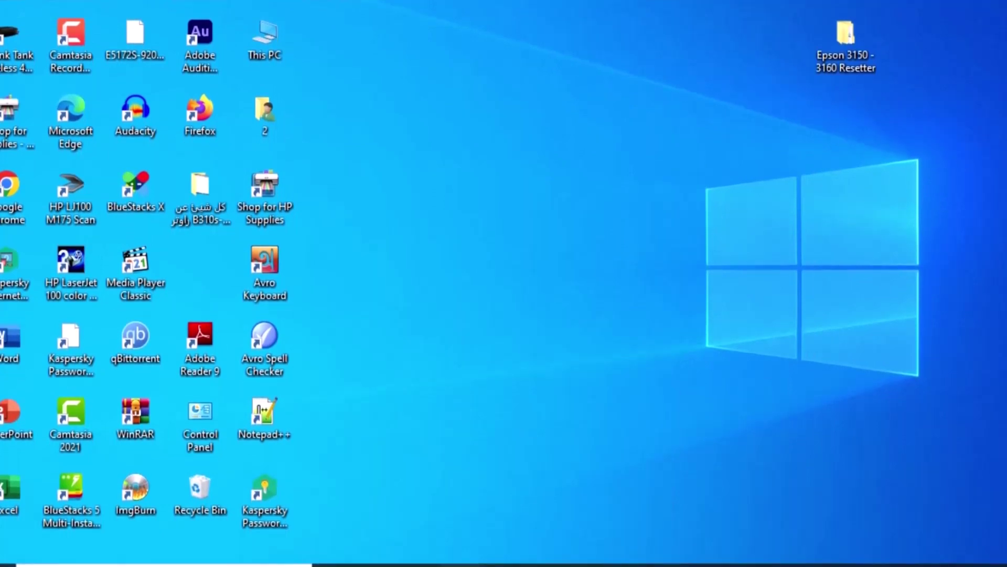
pyautogui.click(460, 565)
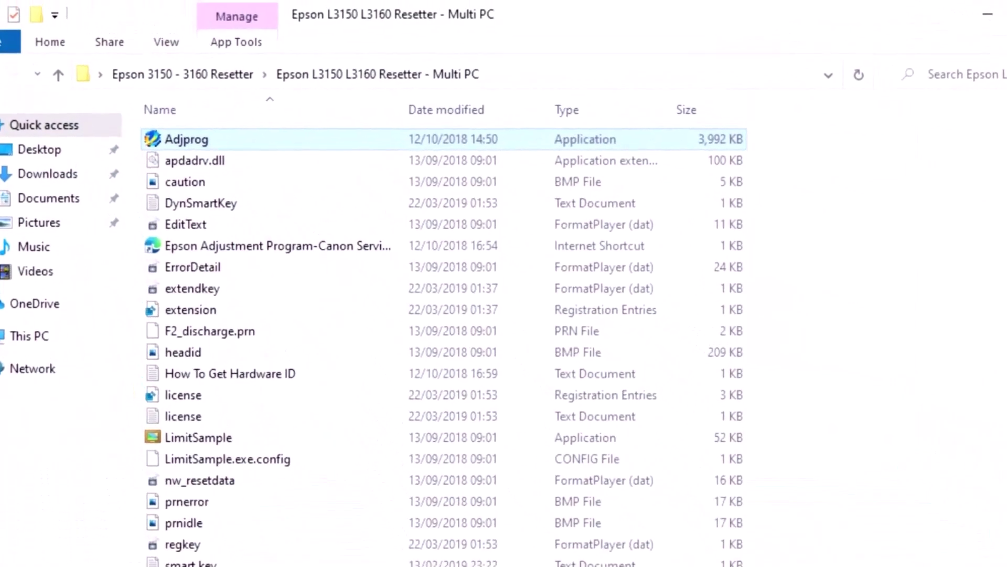
pyautogui.hotkey('alt', 'Left')
pyautogui.doubleClick(197, 173)
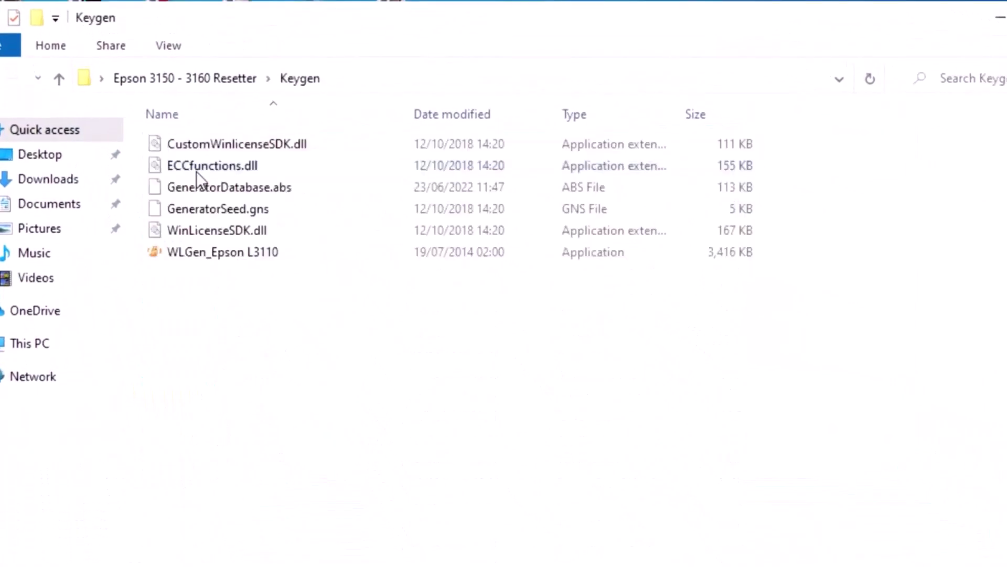
pyautogui.doubleClick(222, 254)
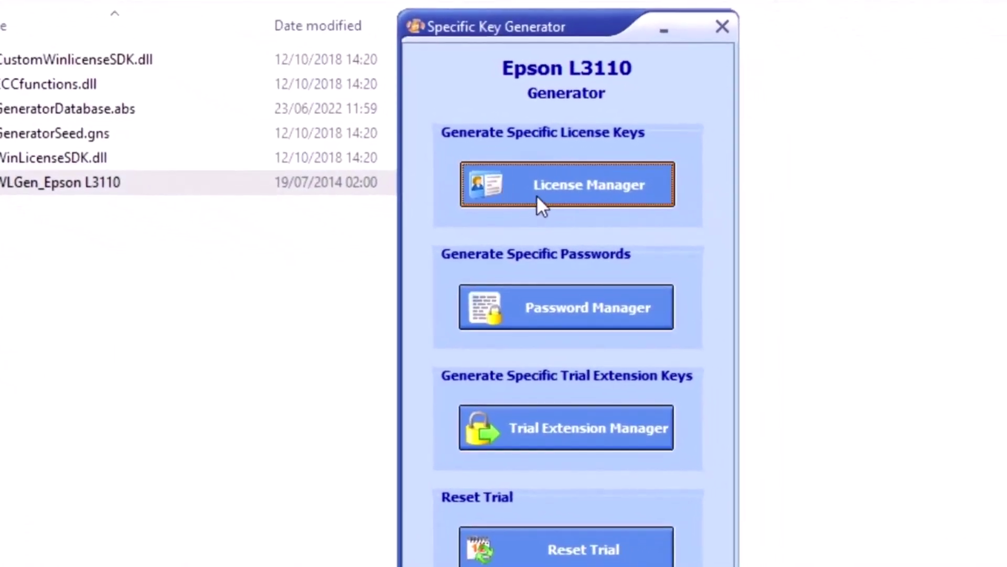
pyautogui.click(536, 196)
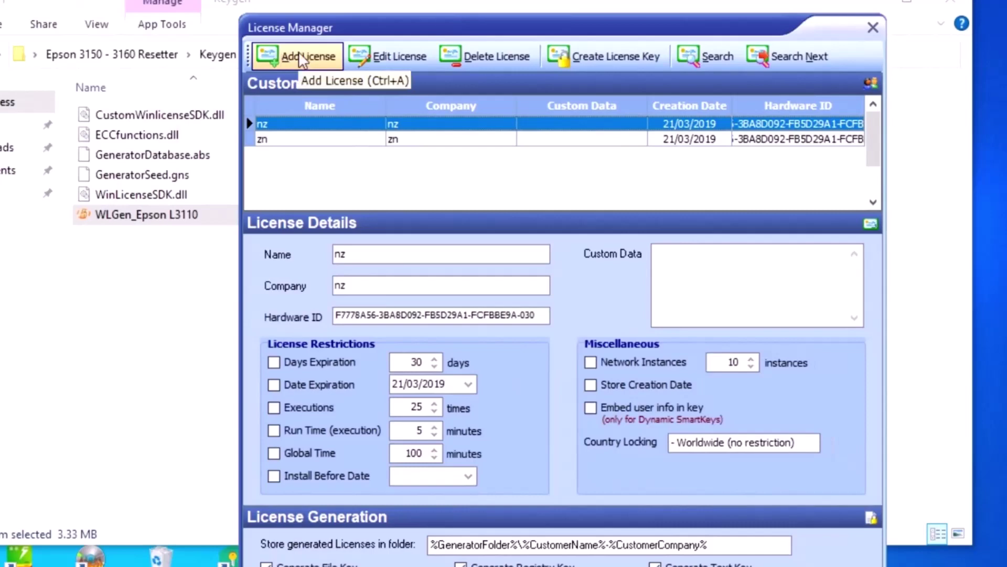
# Step: Add a new license with customer name my shop and company aaa
pyautogui.click(302, 59)
pyautogui.click(505, 93)
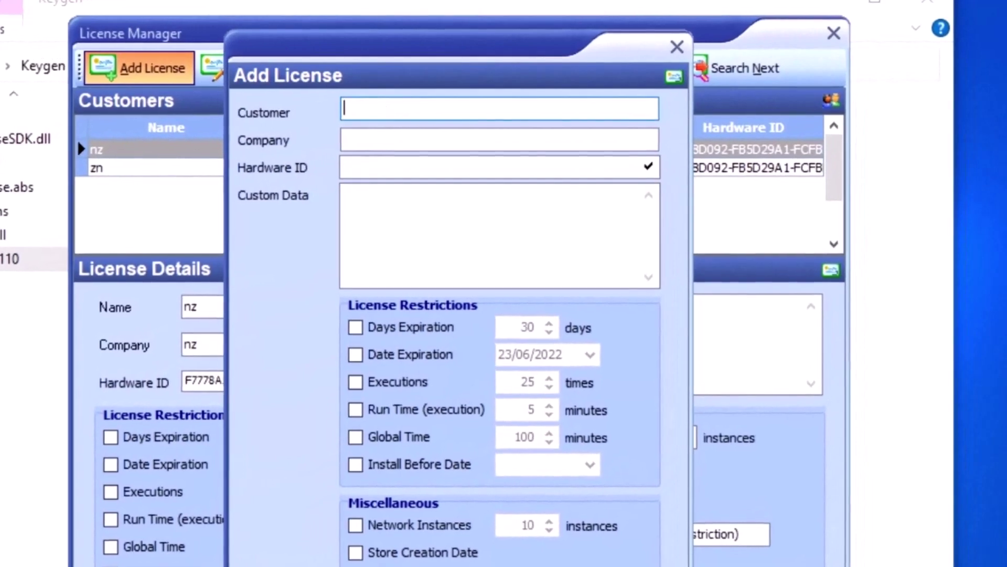
pyautogui.write('my shop')
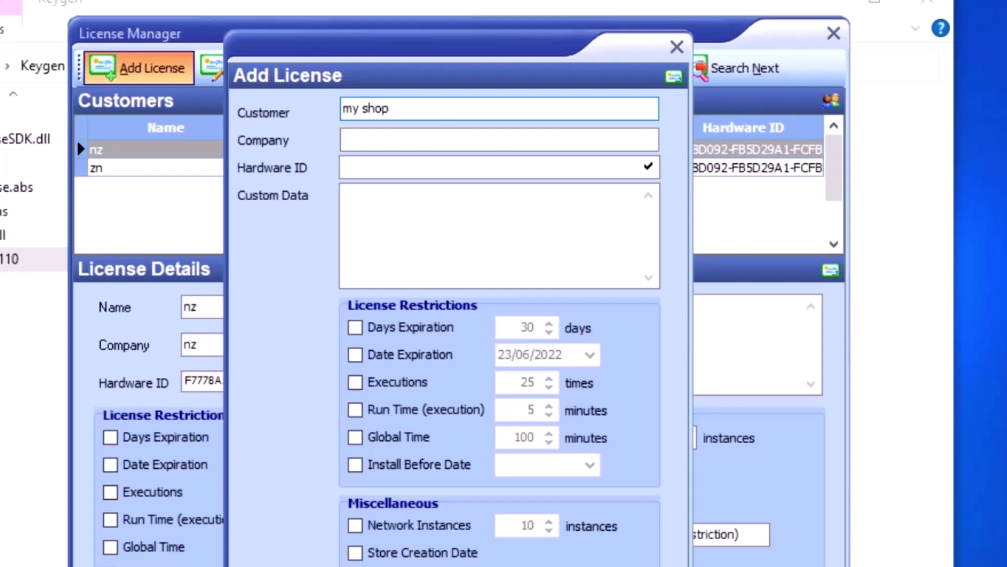
pyautogui.click(396, 139)
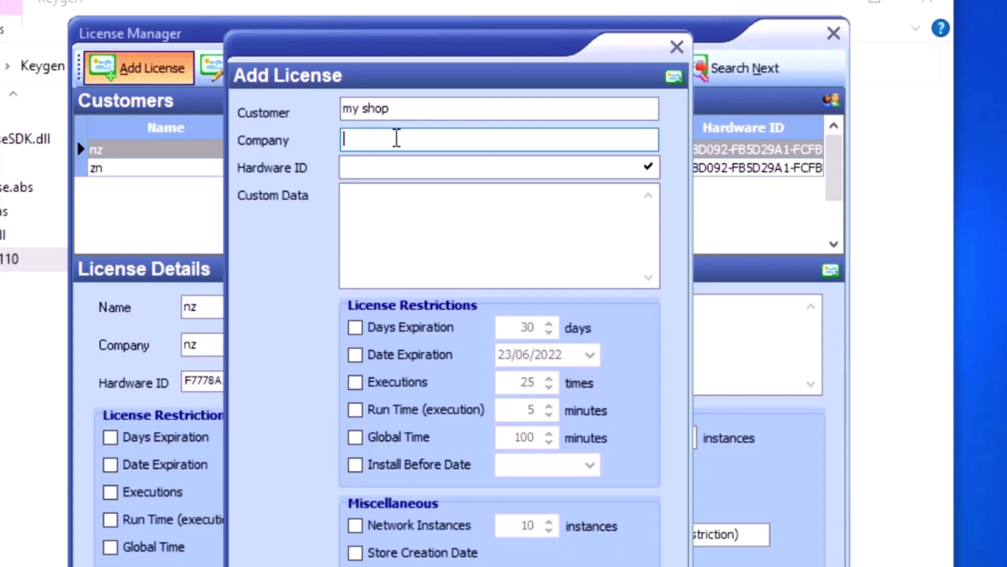
pyautogui.write('aaa')
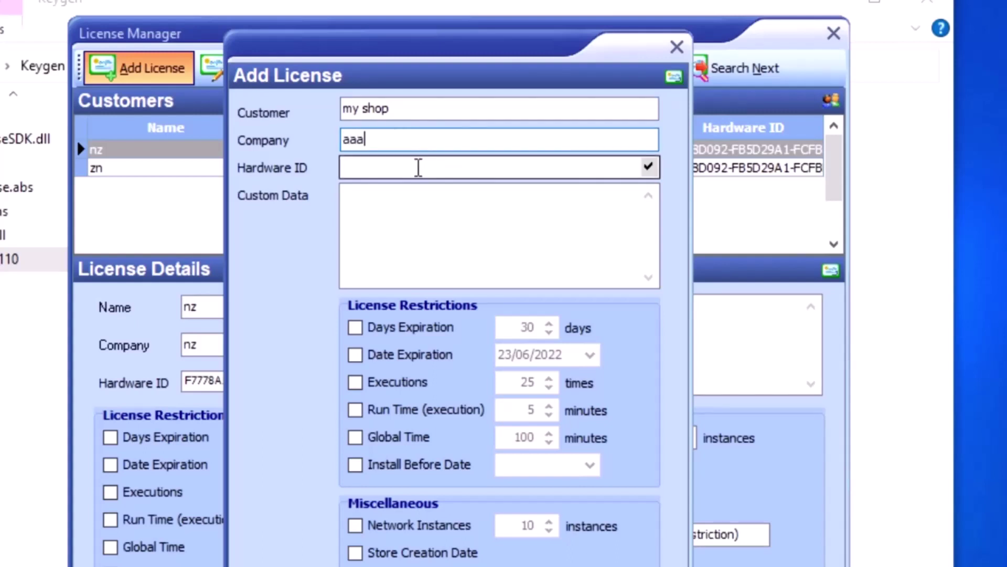
pyautogui.click(418, 168)
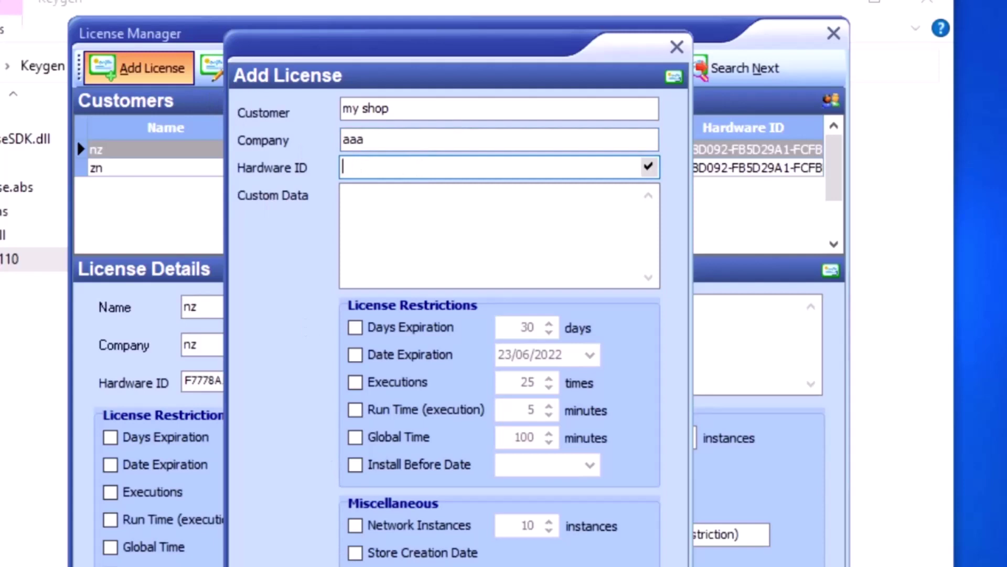
# Step: Copy the hardware ID from Notepad++ into the license's Hardware ID field
pyautogui.hotkey('alt', 'Tab')
pyautogui.moveTo(441, 15); pyautogui.dragTo(555, 361)
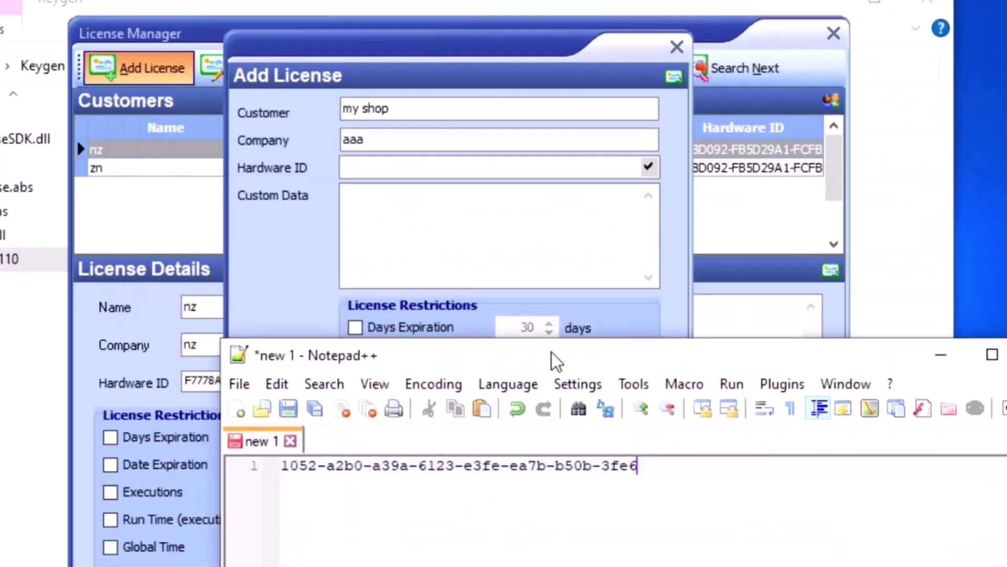
pyautogui.moveTo(641, 466); pyautogui.dragTo(270, 467)
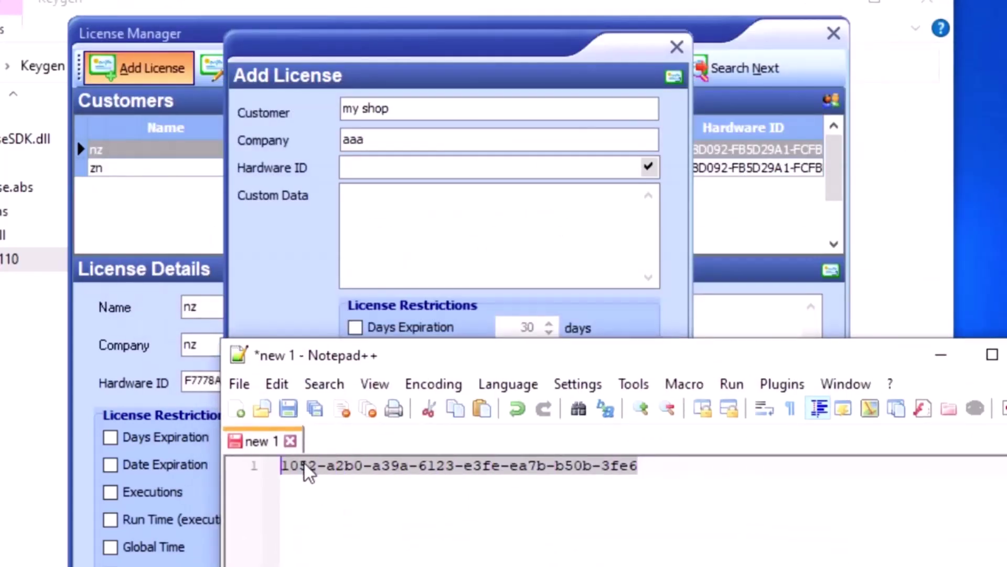
pyautogui.rightClick(309, 472)
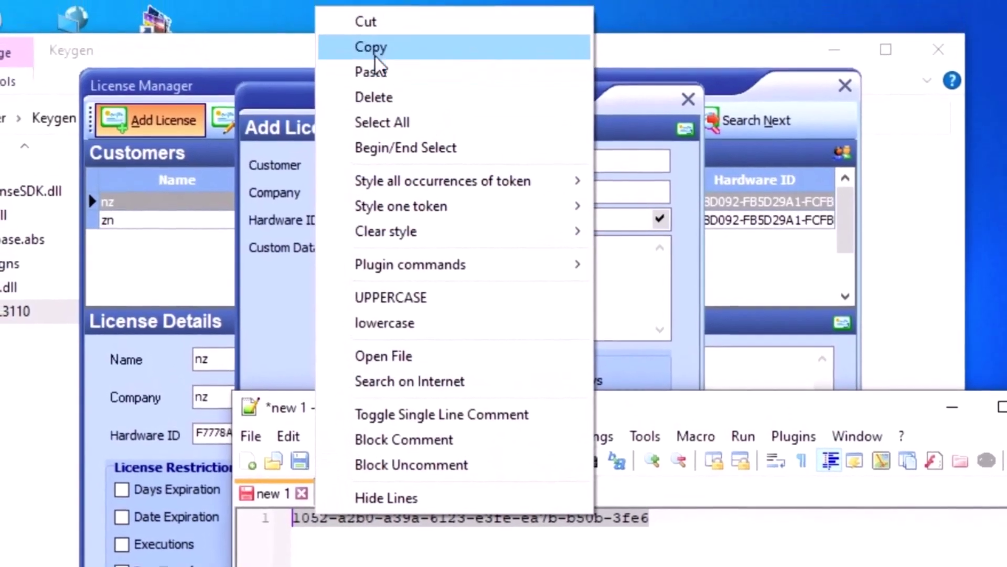
pyautogui.click(367, 48)
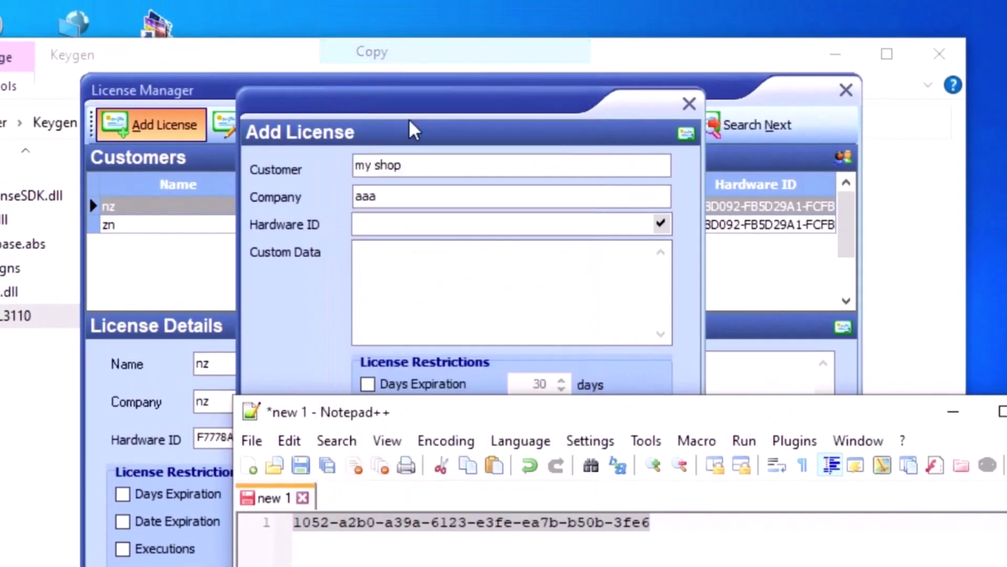
pyautogui.click(419, 224)
pyautogui.rightClick(416, 225)
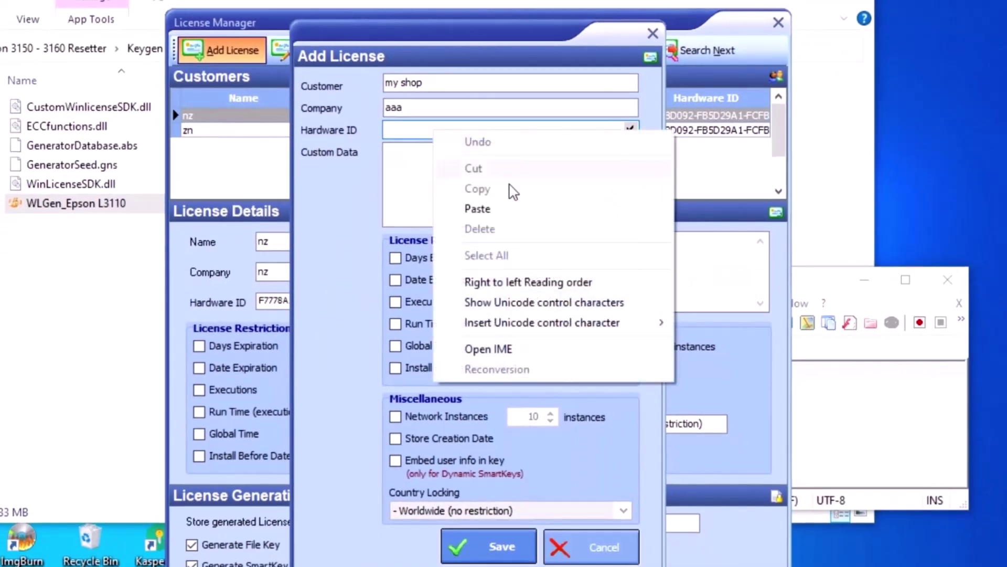
pyautogui.click(478, 208)
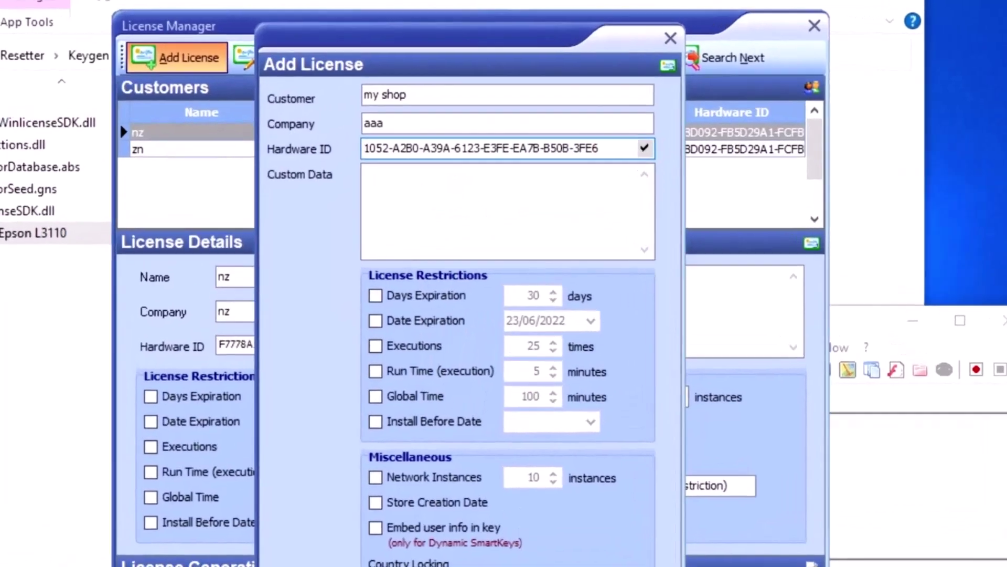
# Step: Save the my shop license, generate its key files, and close the License Manager
pyautogui.click(488, 548)
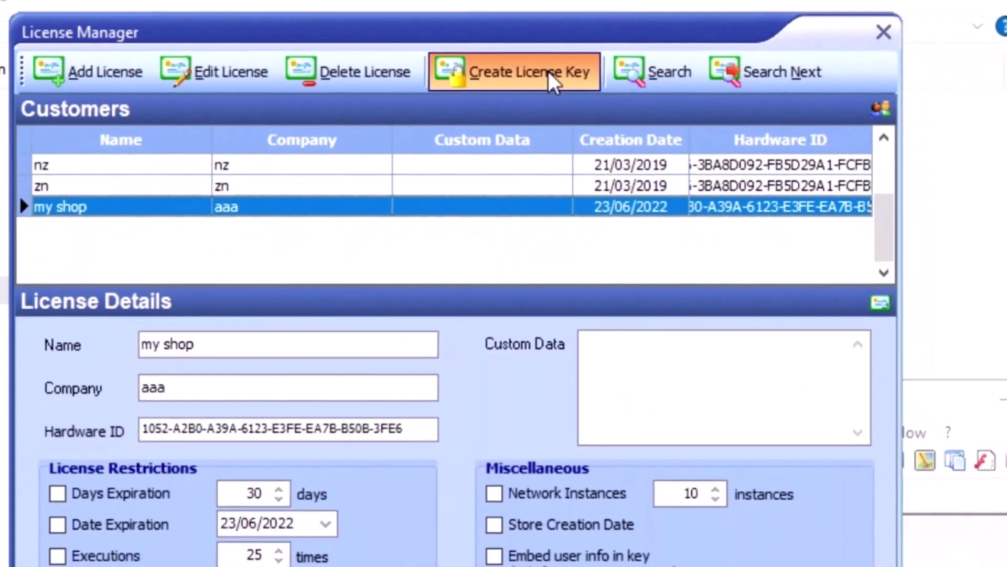
pyautogui.click(558, 104)
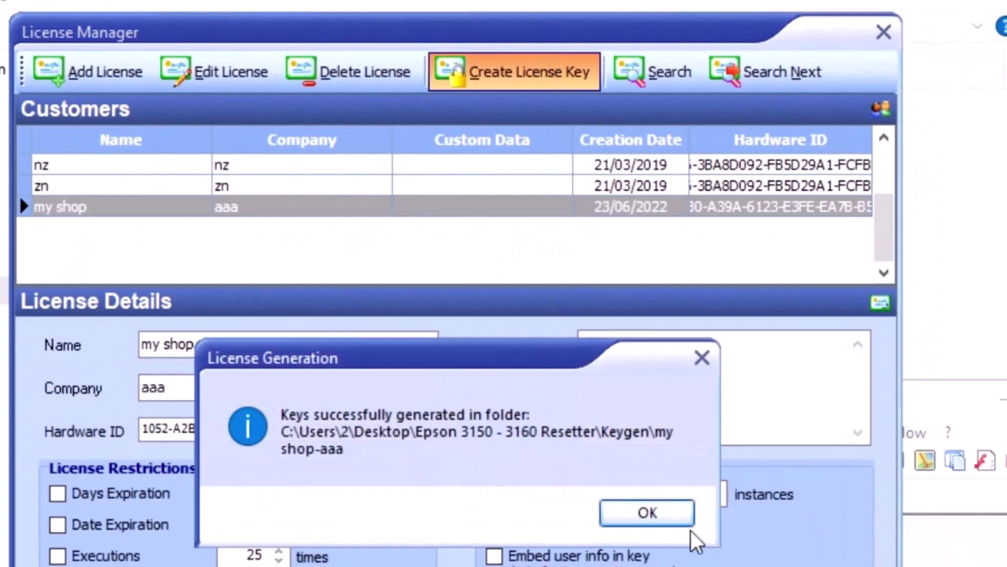
pyautogui.click(653, 524)
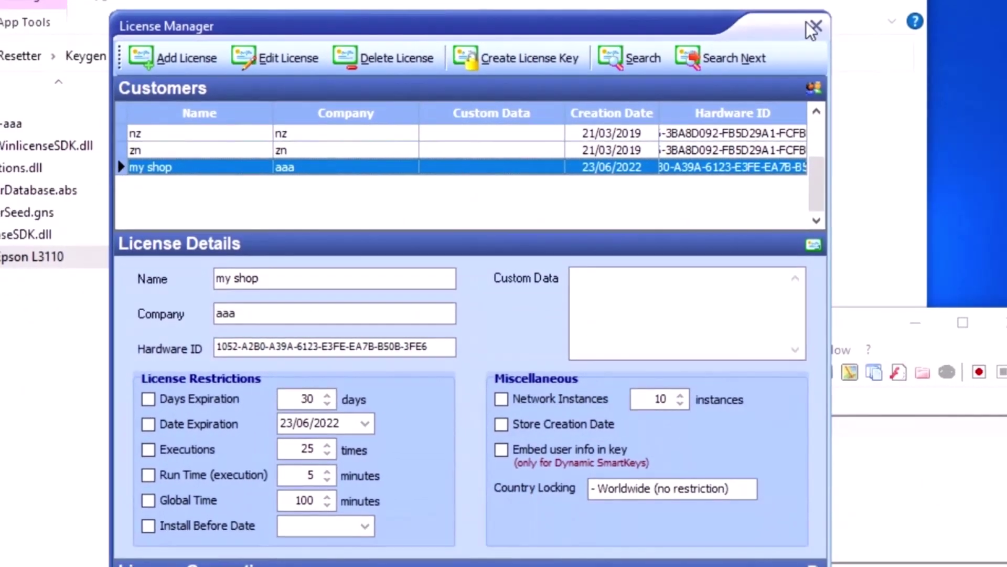
pyautogui.click(815, 26)
# Step: Close the key generator and copy the five key files from the my shop-aaa folder
pyautogui.click(609, 94)
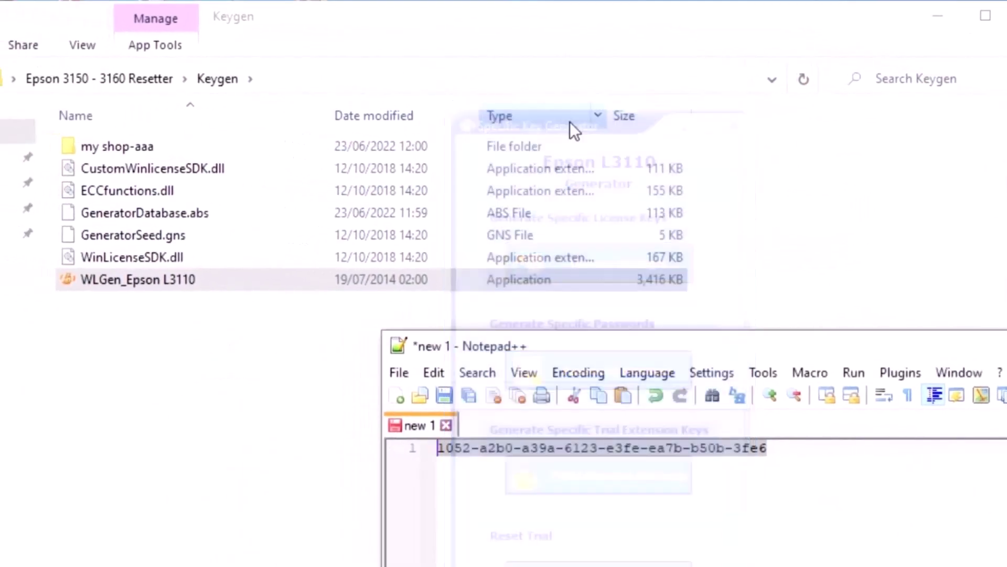
pyautogui.click(141, 147)
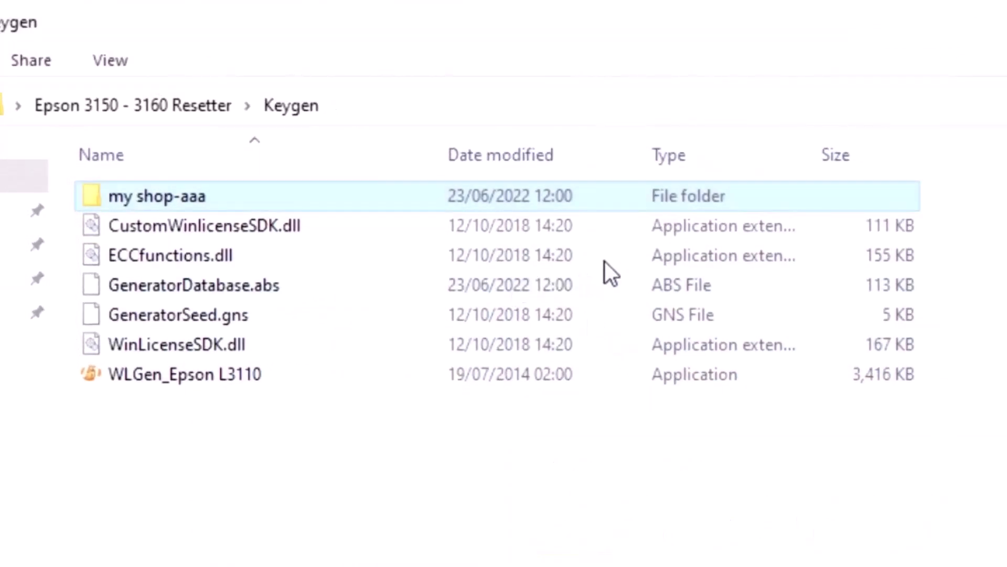
pyautogui.rightClick(244, 192)
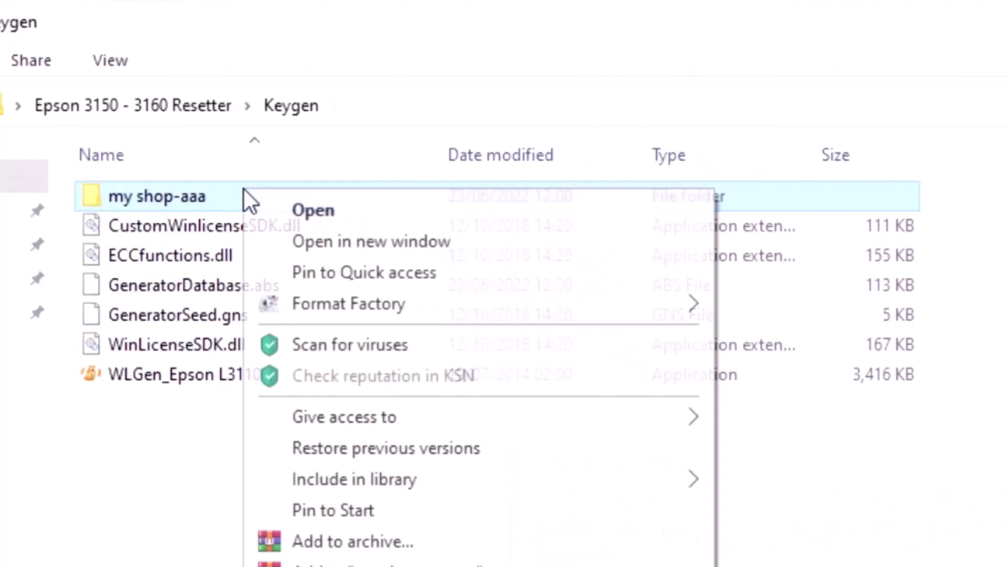
pyautogui.doubleClick(231, 153)
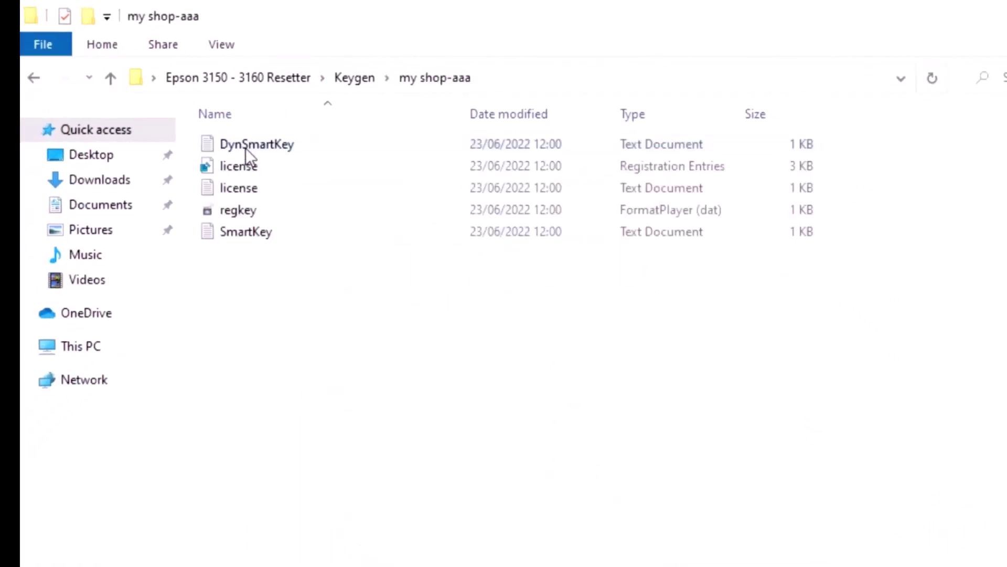
pyautogui.moveTo(248, 287); pyautogui.dragTo(281, 143)
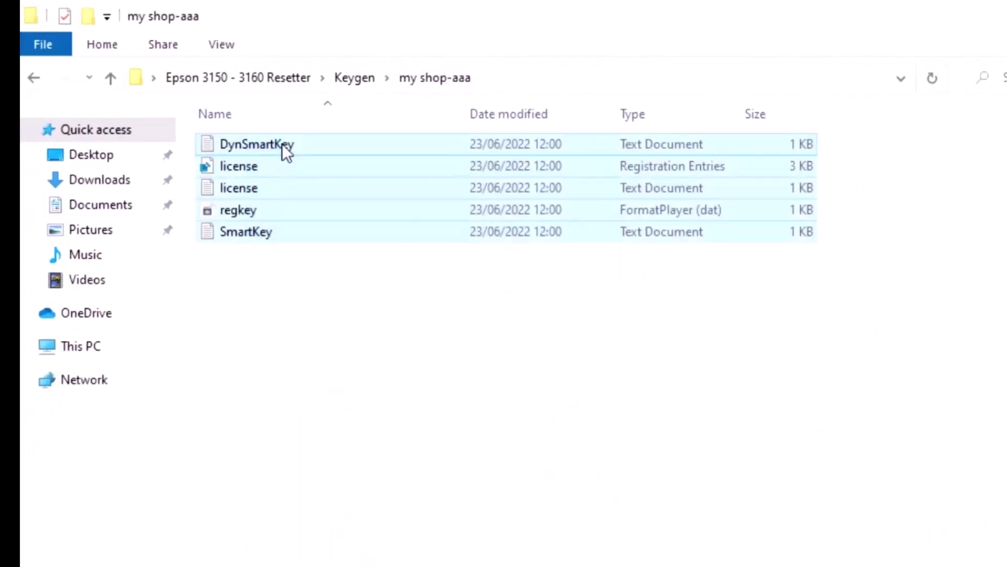
pyautogui.rightClick(282, 143)
pyautogui.click(333, 471)
# Step: Paste the key files into the Epson L3150 L3160 Resetter - Multi PC folder, replacing the old ones
pyautogui.click(36, 76)
pyautogui.click(36, 76)
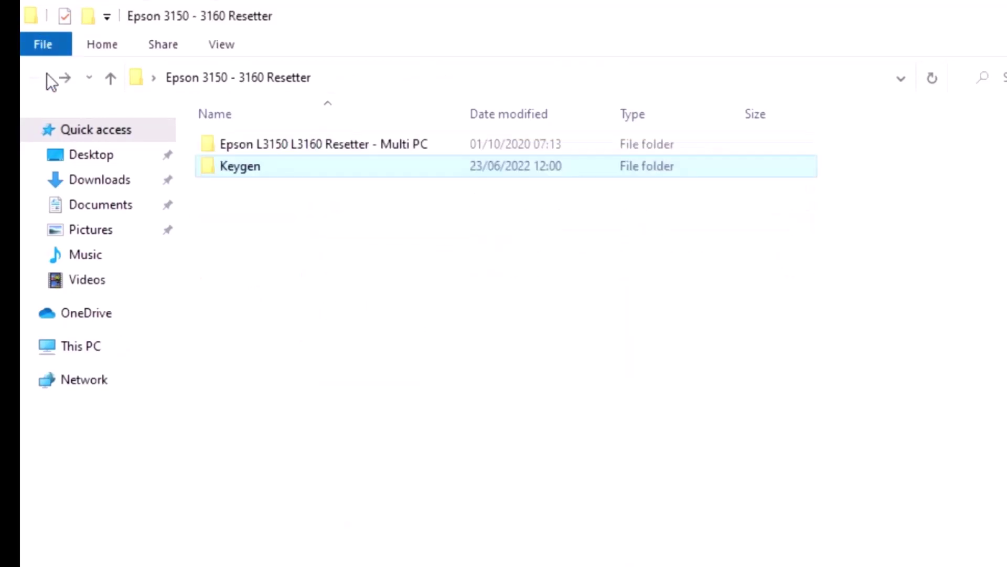
pyautogui.doubleClick(335, 146)
pyautogui.rightClick(973, 288)
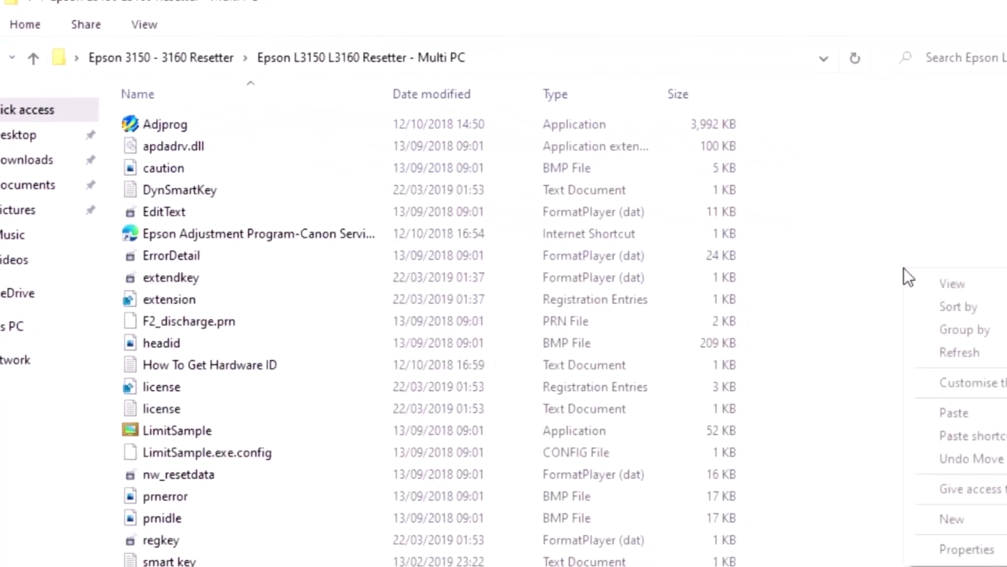
pyautogui.click(852, 387)
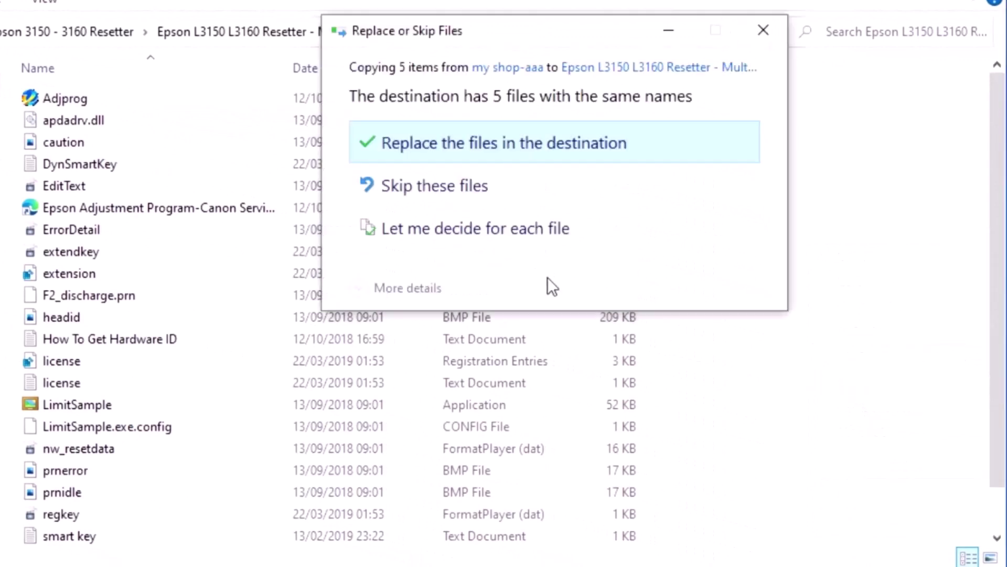
pyautogui.click(423, 145)
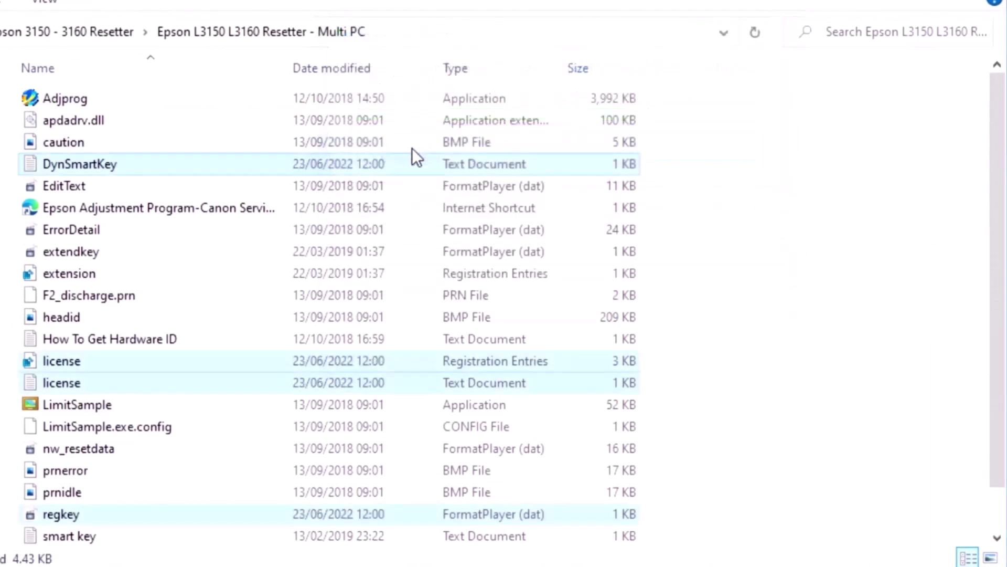
# Step: Launch Adjprog, accept the registration notice, and reach the L3110 main window under the new license
pyautogui.doubleClick(195, 99)
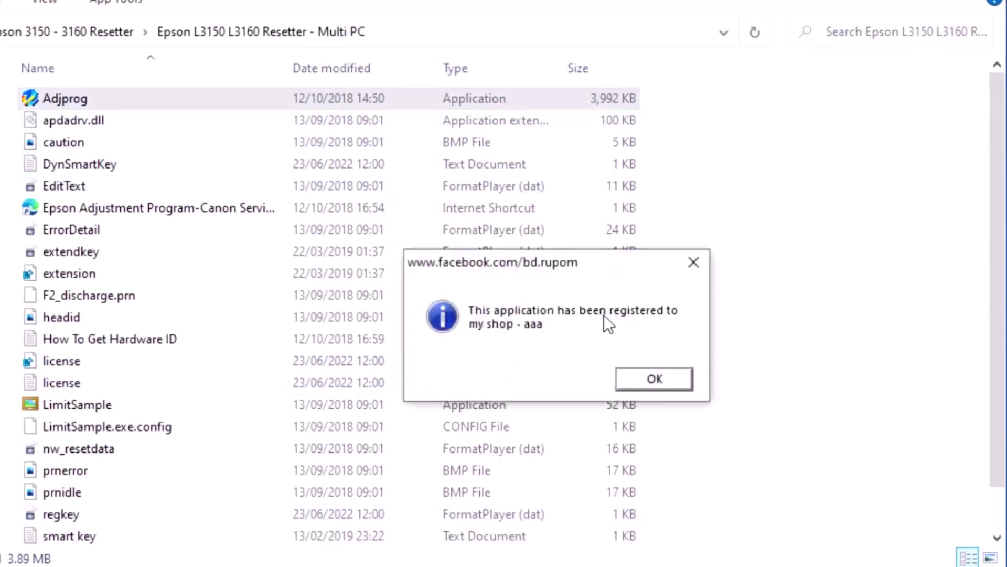
pyautogui.click(662, 378)
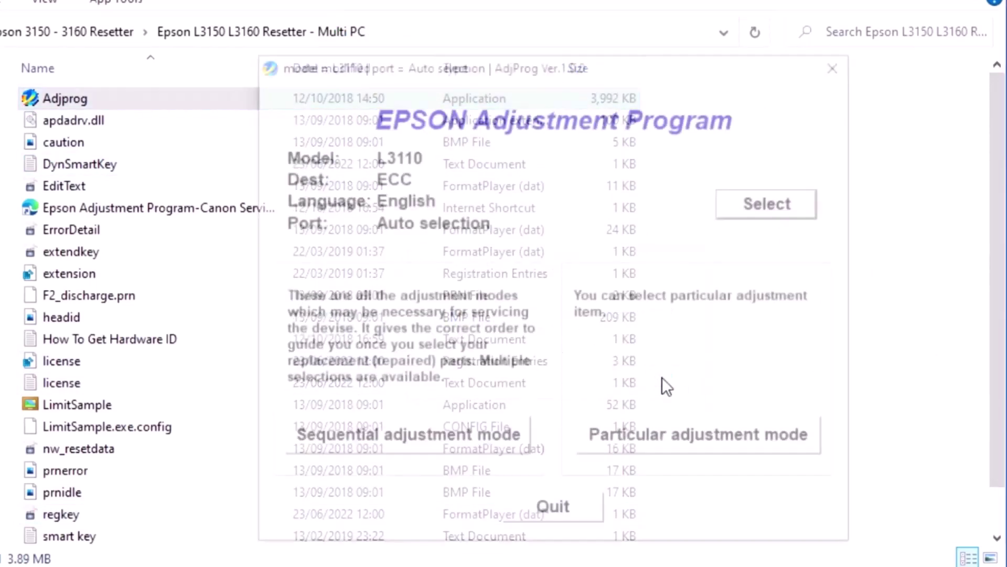